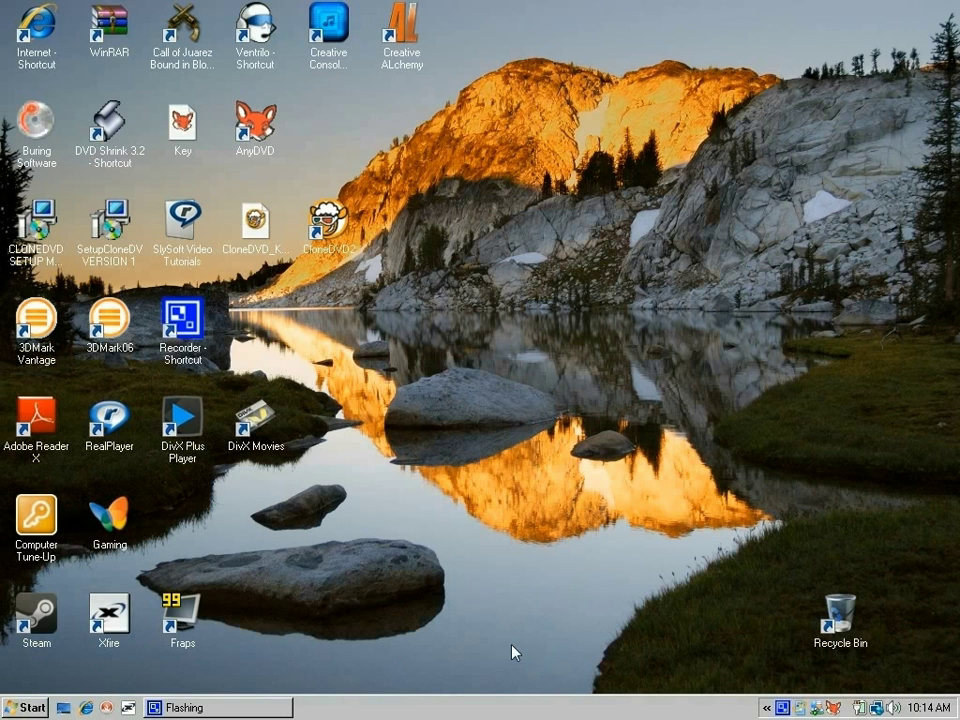
Step: Drag the AnyDVD and CloneDVD2 shortcuts next to each other in the desktop's top-right corner
{"action": "left_click", "coordinate": [268, 136]}
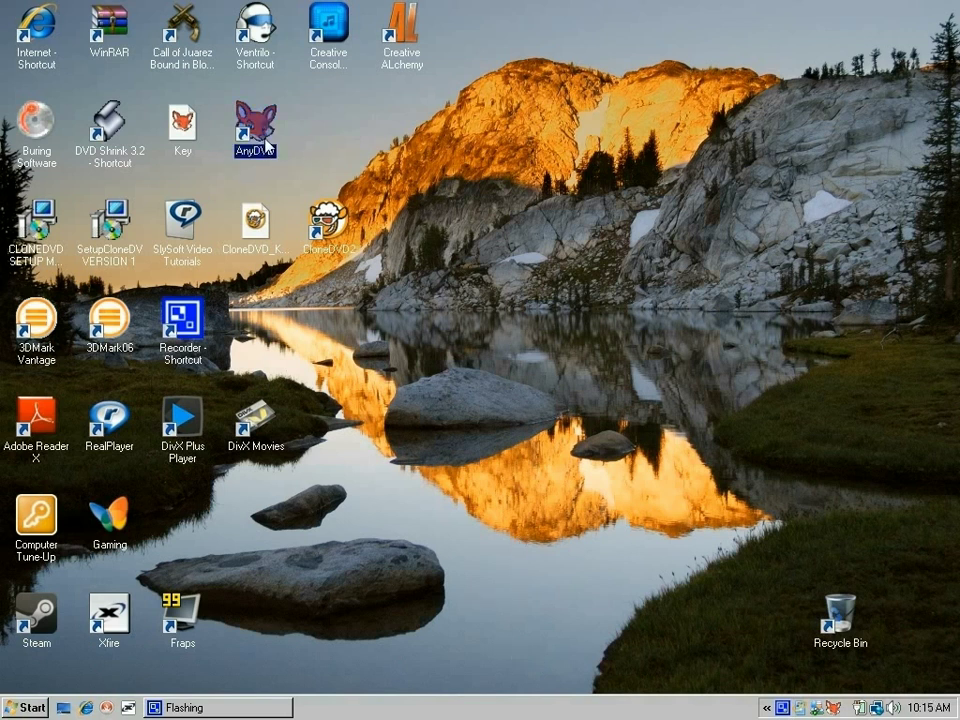
{"action": "left_click_drag", "start_coordinate": [275, 137], "coordinate": [705, 42]}
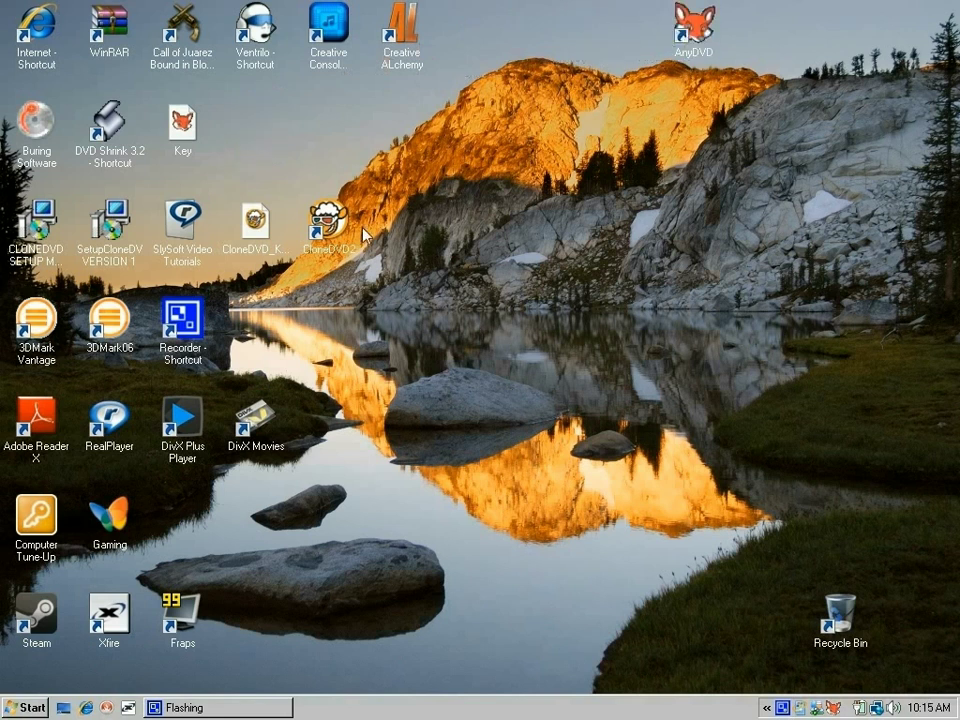
{"action": "left_click_drag", "start_coordinate": [349, 236], "coordinate": [575, 47]}
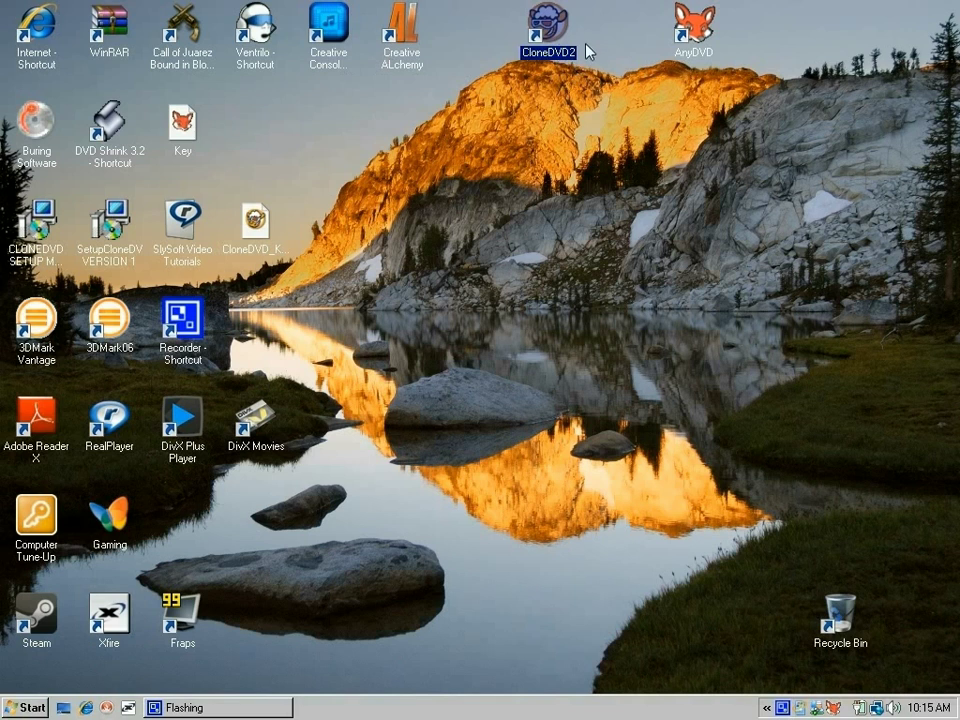
{"action": "left_click", "coordinate": [585, 80]}
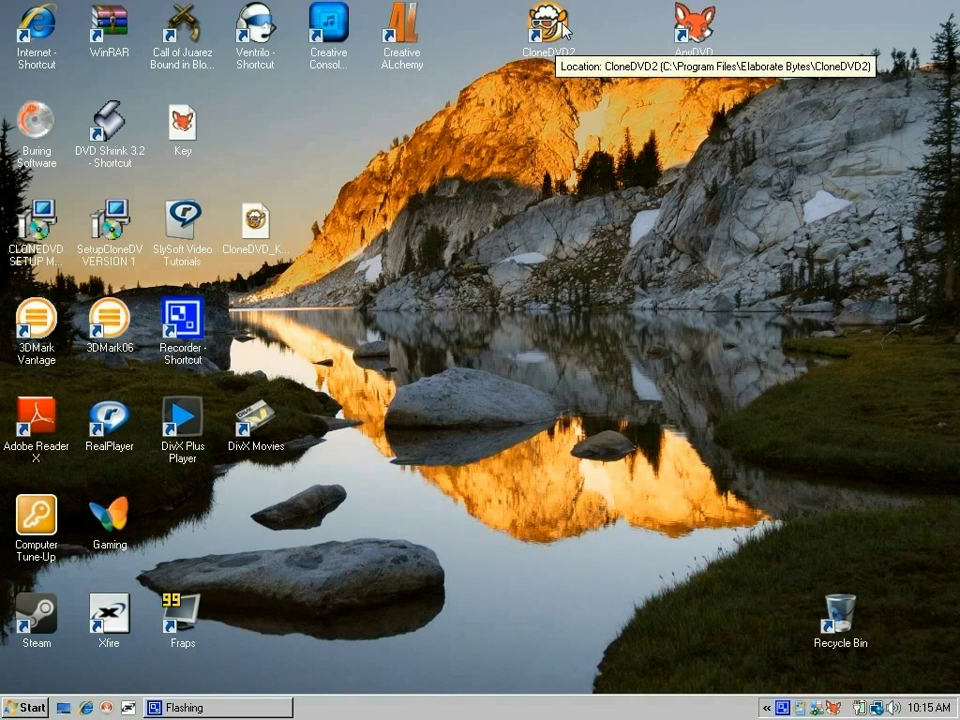
{"action": "left_click_drag", "start_coordinate": [555, 18], "coordinate": [628, 18]}
{"action": "left_click", "coordinate": [608, 66]}
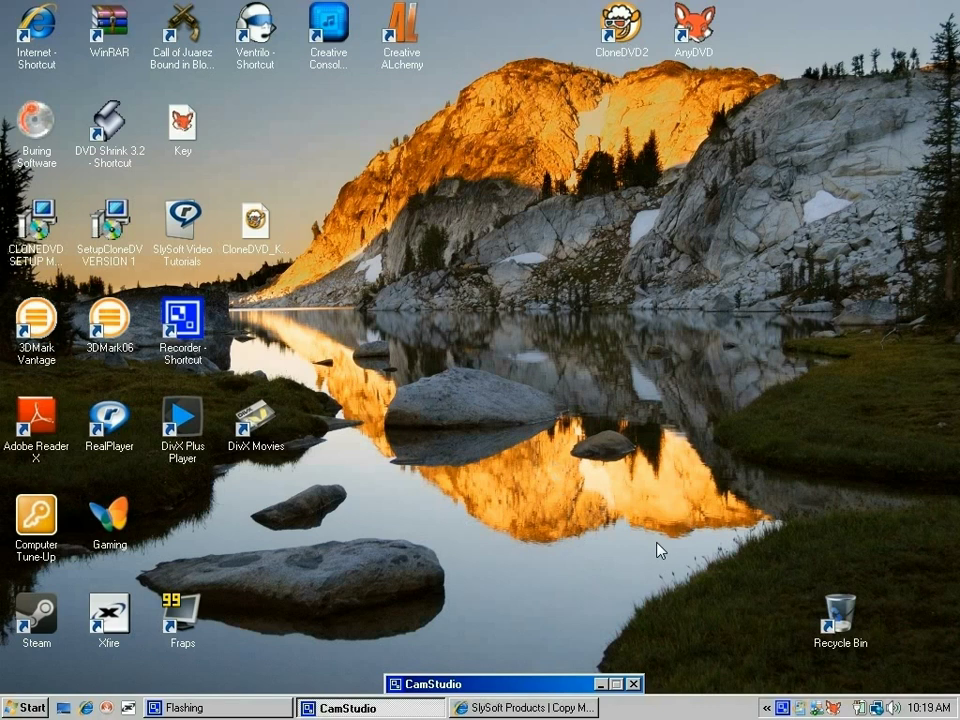
Step: Restore the SlySoft products page in Internet Explorer and go to its Download page
{"action": "left_click", "coordinate": [565, 708]}
{"action": "scroll", "coordinate": [912, 401], "scroll_direction": "down", "scroll_amount": 2}
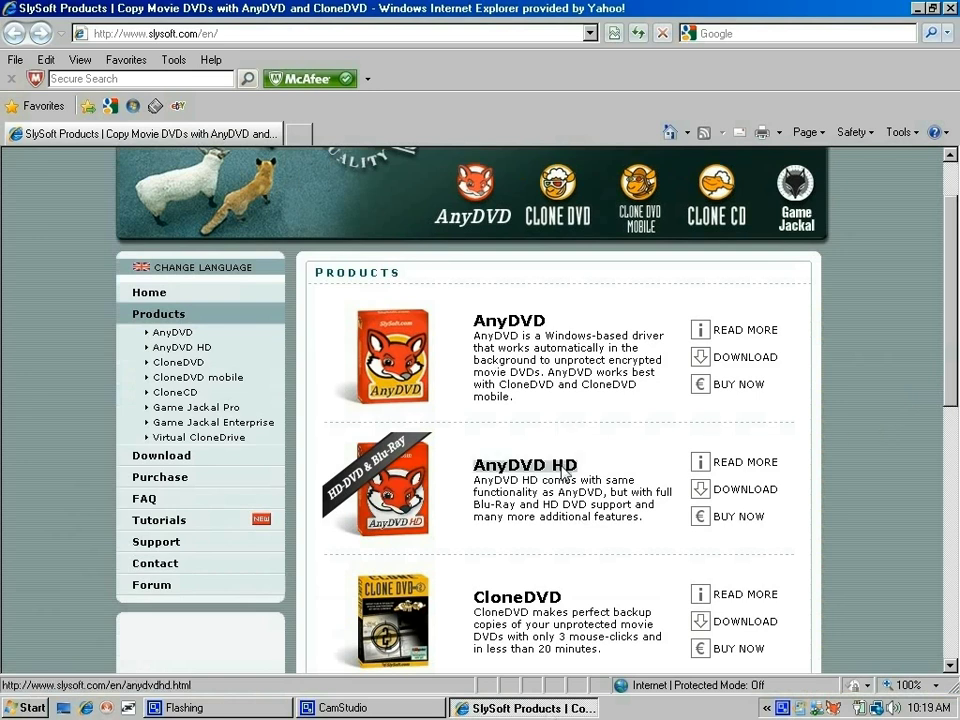
{"action": "left_click_drag", "start_coordinate": [957, 392], "coordinate": [957, 388]}
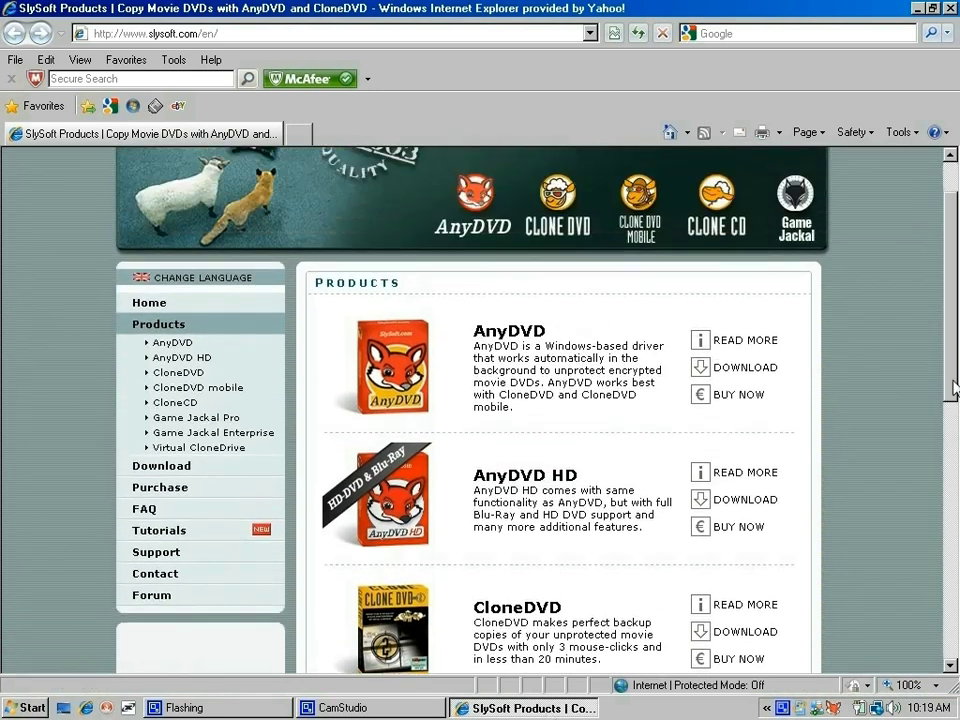
{"action": "scroll", "coordinate": [610, 487], "scroll_direction": "up", "scroll_amount": 2}
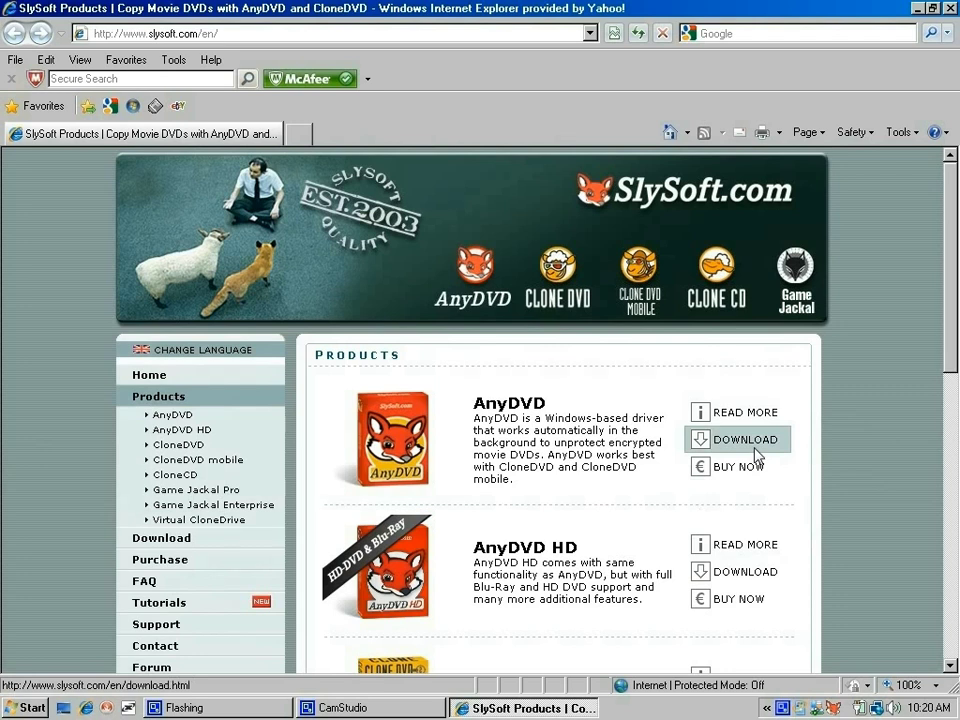
{"action": "scroll", "coordinate": [583, 435], "scroll_direction": "down", "scroll_amount": 1}
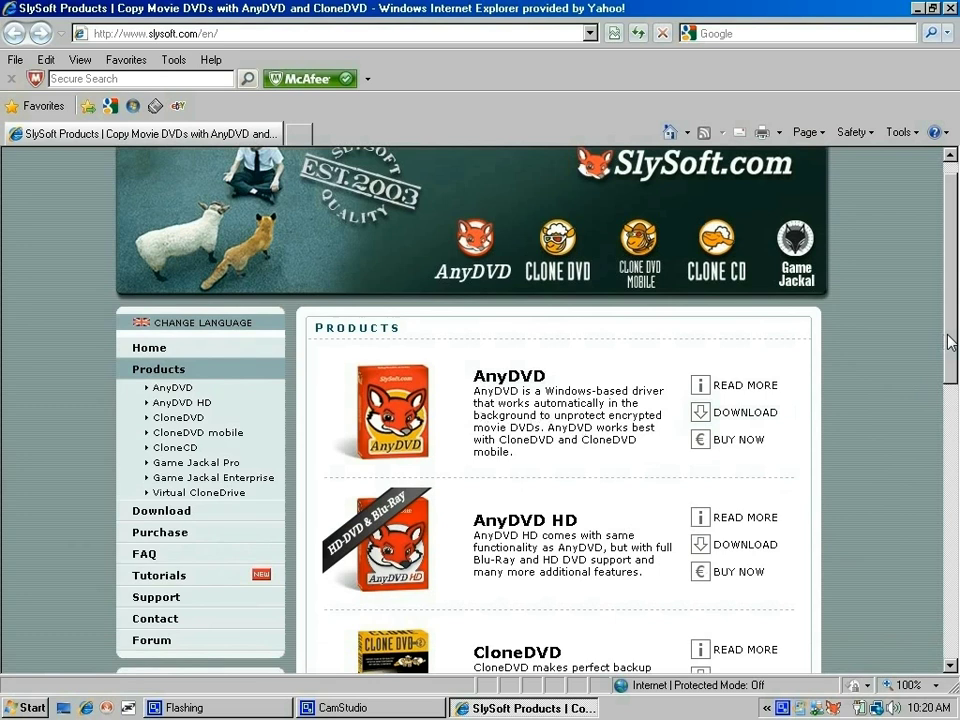
{"action": "scroll", "coordinate": [940, 345], "scroll_direction": "down", "scroll_amount": 3}
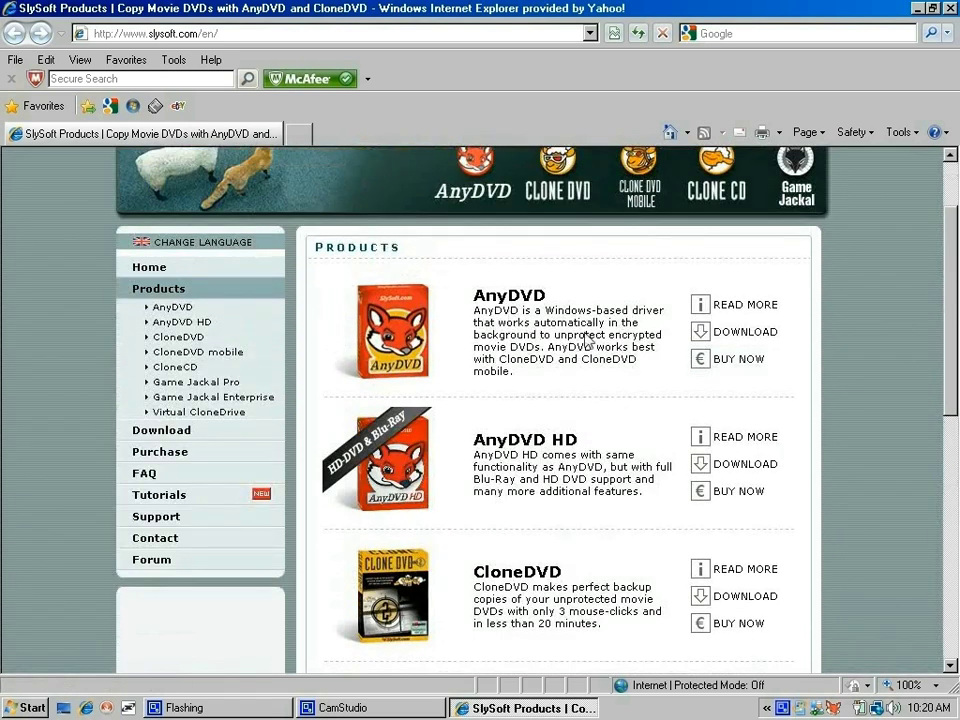
{"action": "left_click", "coordinate": [740, 338]}
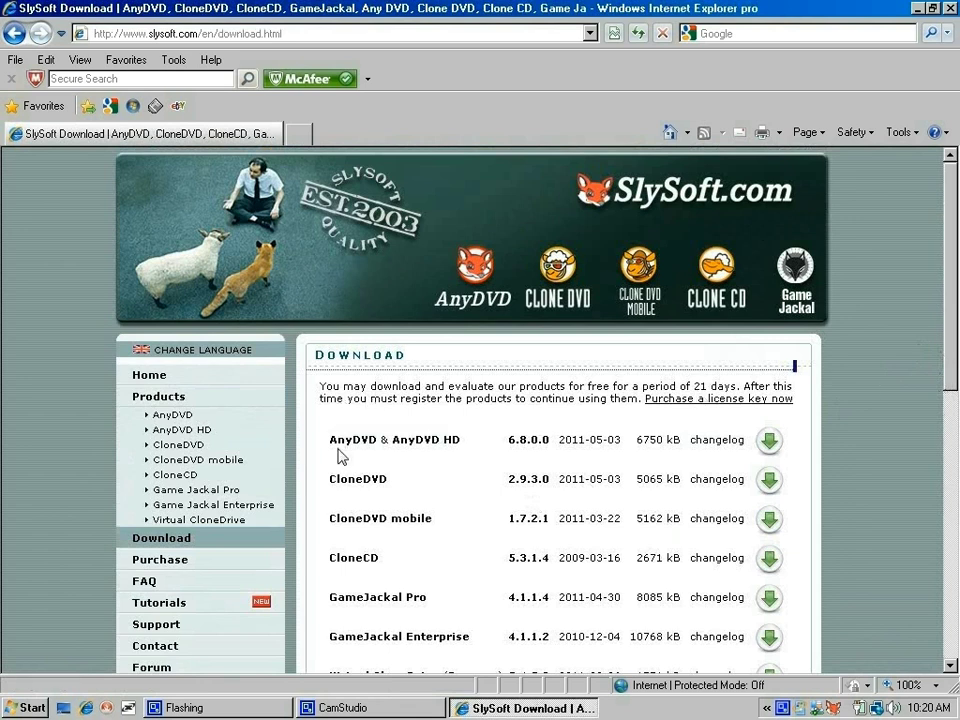
Step: Start the AnyDVD installer download, then cancel it
{"action": "scroll", "coordinate": [940, 400], "scroll_direction": "down", "scroll_amount": 1}
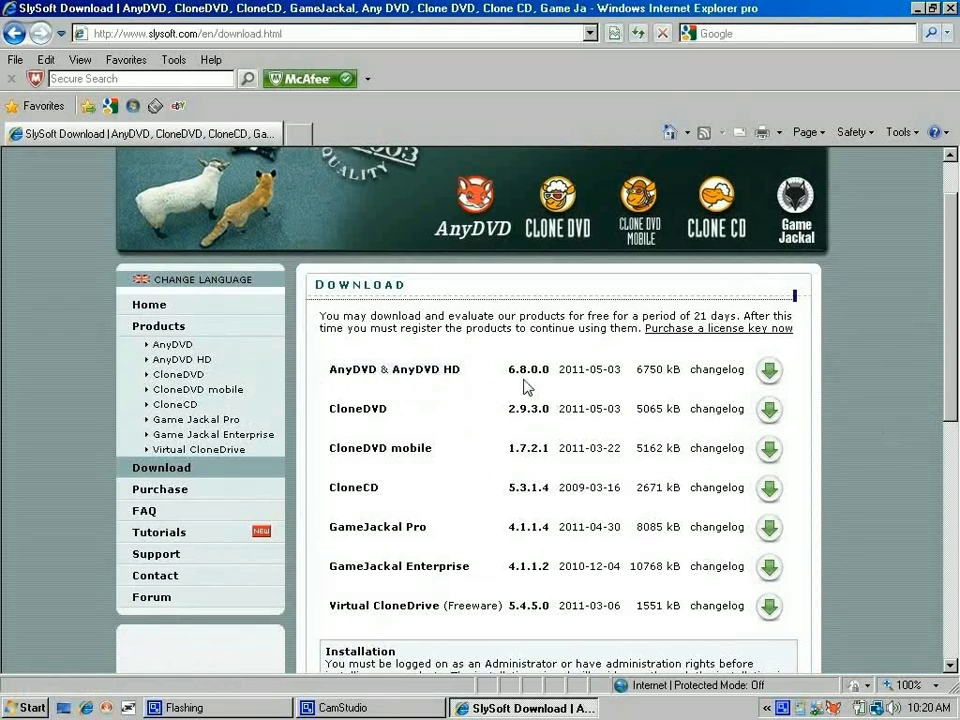
{"action": "left_click", "coordinate": [662, 330]}
{"action": "left_click", "coordinate": [771, 372]}
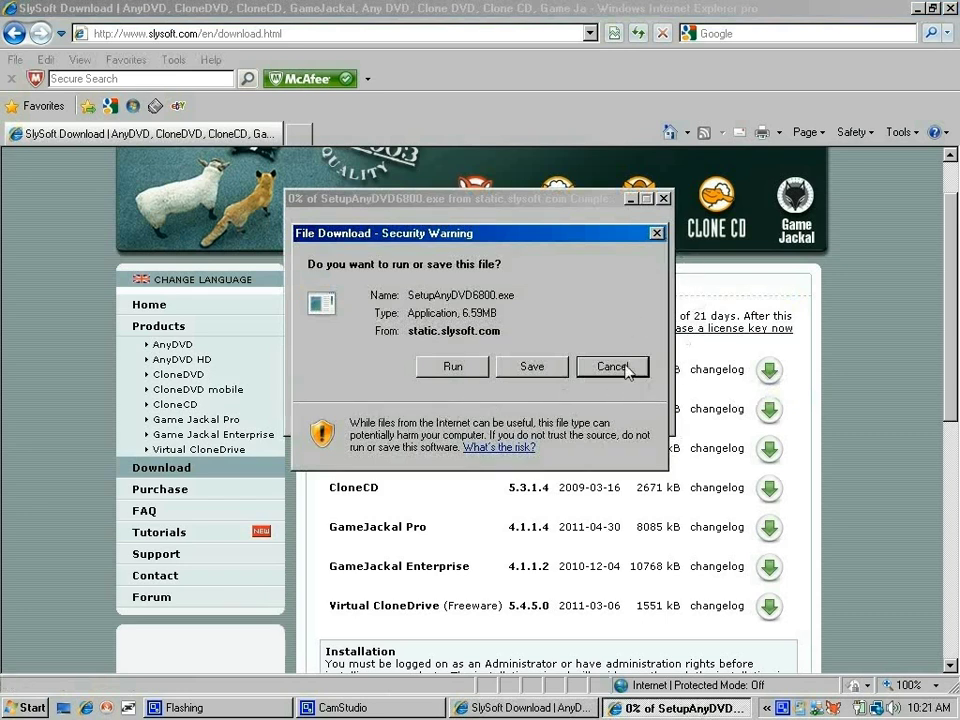
{"action": "left_click", "coordinate": [574, 366]}
Step: Start the CloneDVD installer download, dismiss its prompt, and show the desktop
{"action": "scroll", "coordinate": [418, 502], "scroll_direction": "up", "scroll_amount": 2}
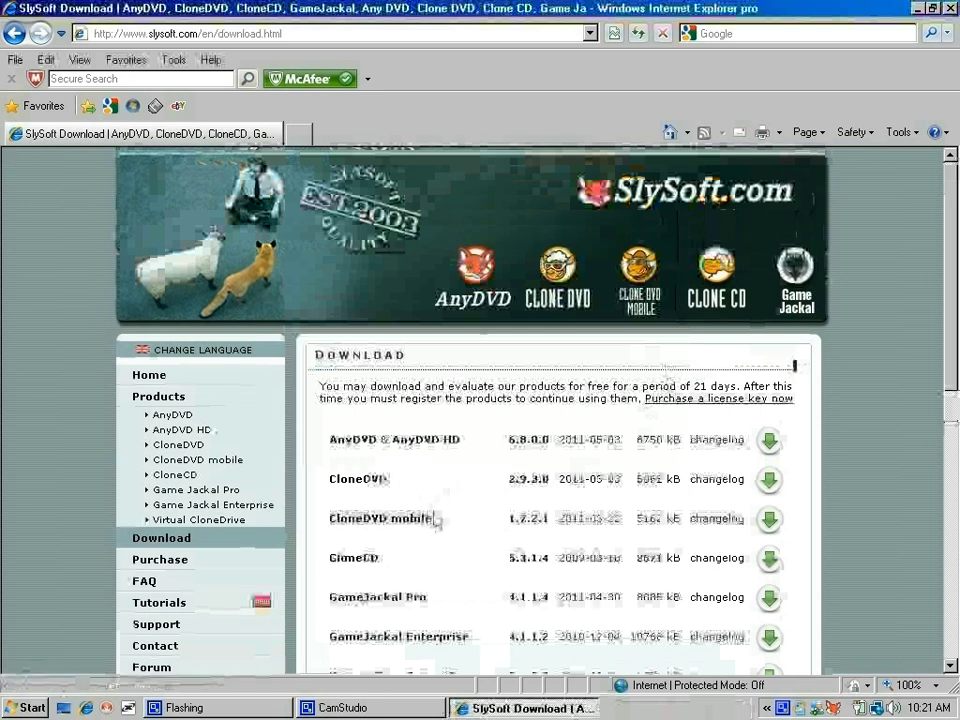
{"action": "scroll", "coordinate": [489, 557], "scroll_direction": "down", "scroll_amount": 1}
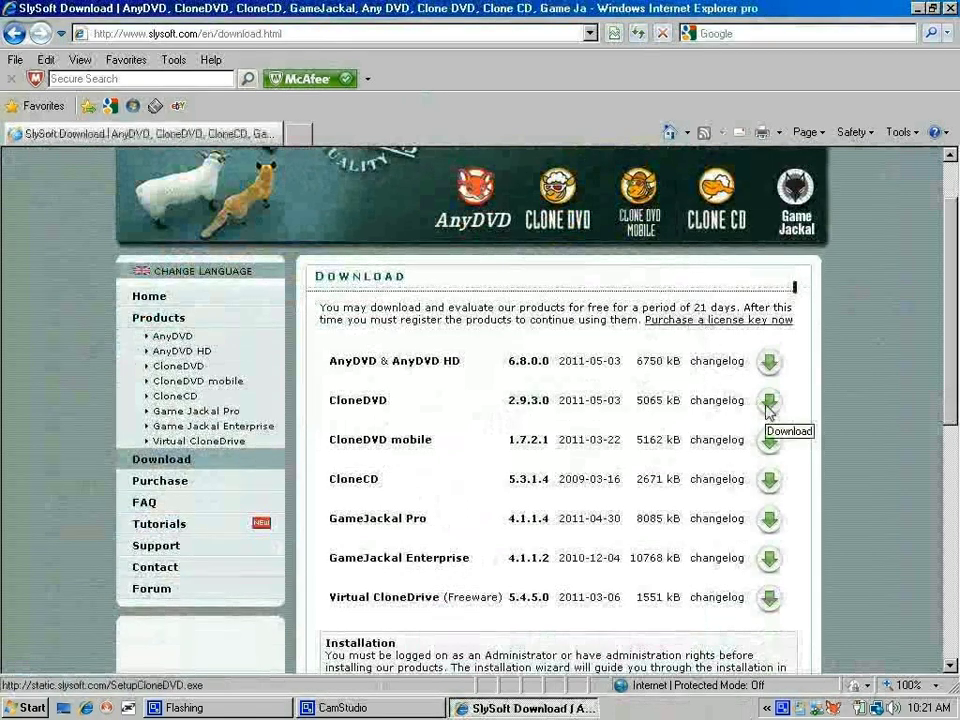
{"action": "left_click", "coordinate": [768, 402]}
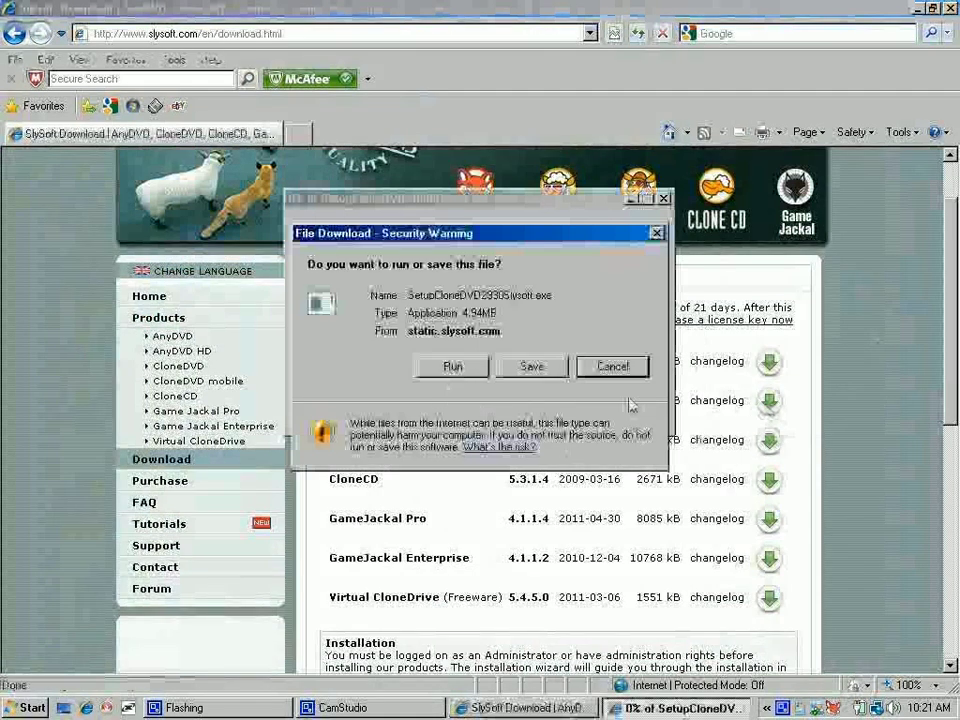
{"action": "left_click", "coordinate": [614, 368]}
{"action": "key", "text": "super+d"}
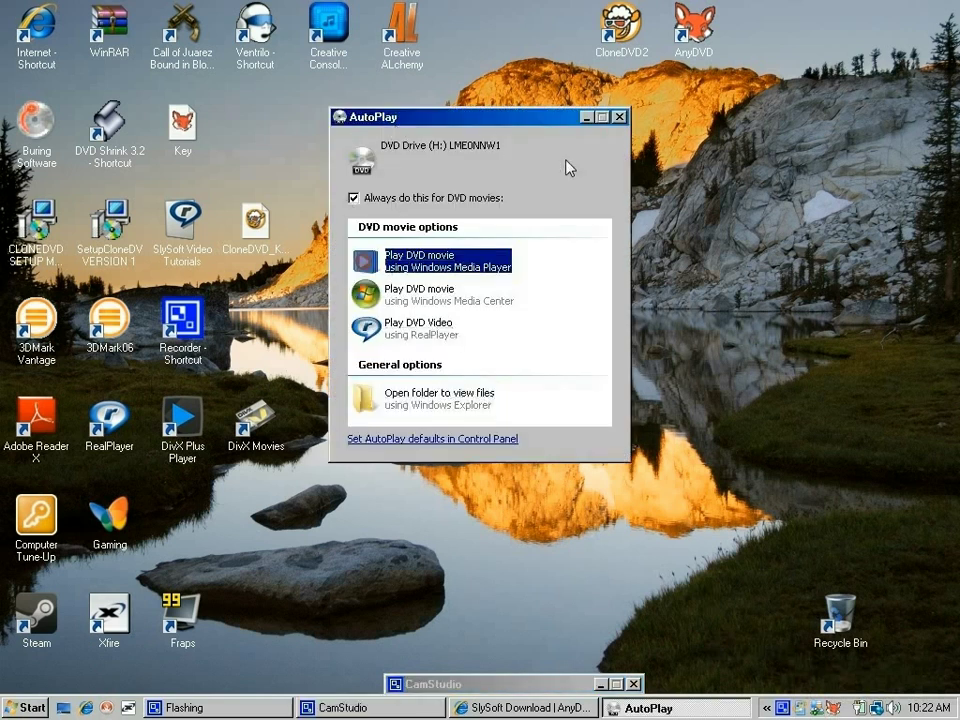
Step: Close the DVD Drive (H:) AutoPlay dialog without playing the disc
{"action": "left_click", "coordinate": [620, 117]}
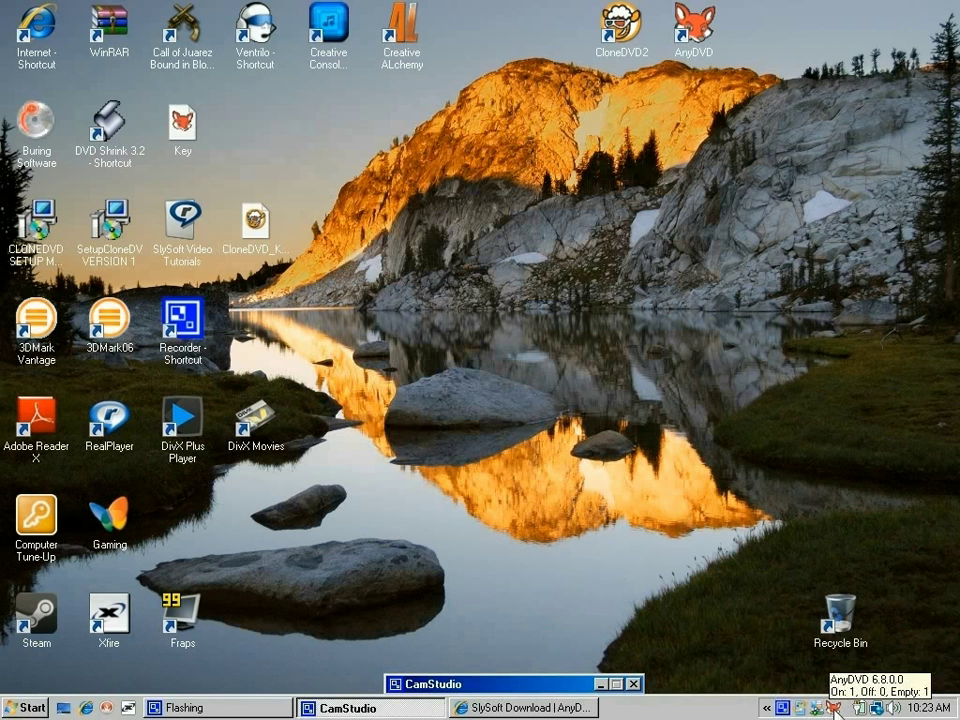
{"action": "double_click", "coordinate": [835, 706]}
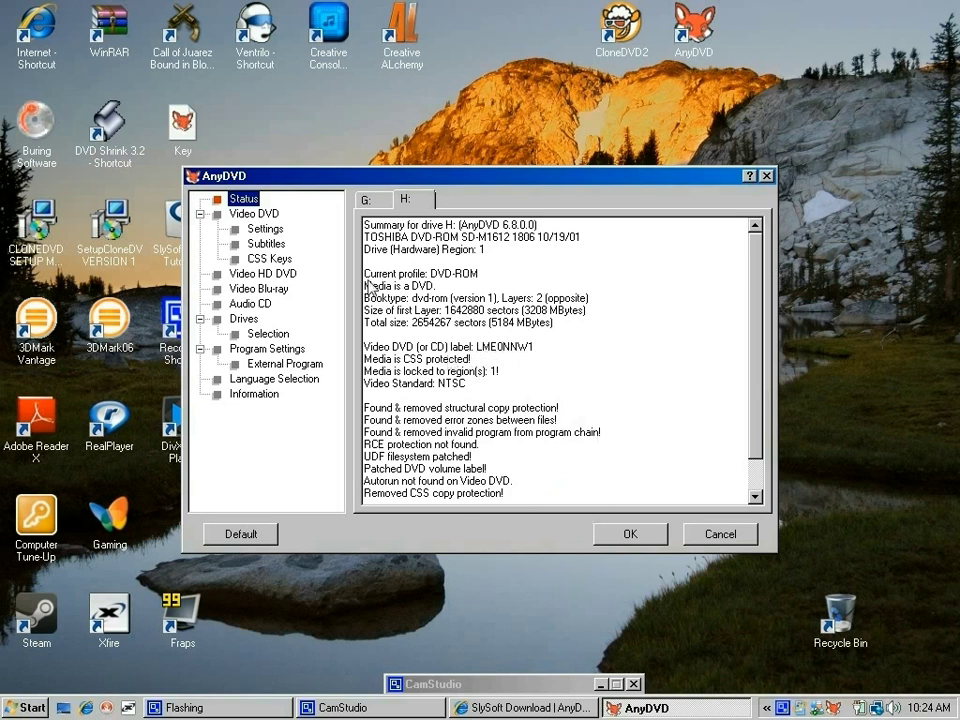
{"action": "left_click", "coordinate": [628, 536]}
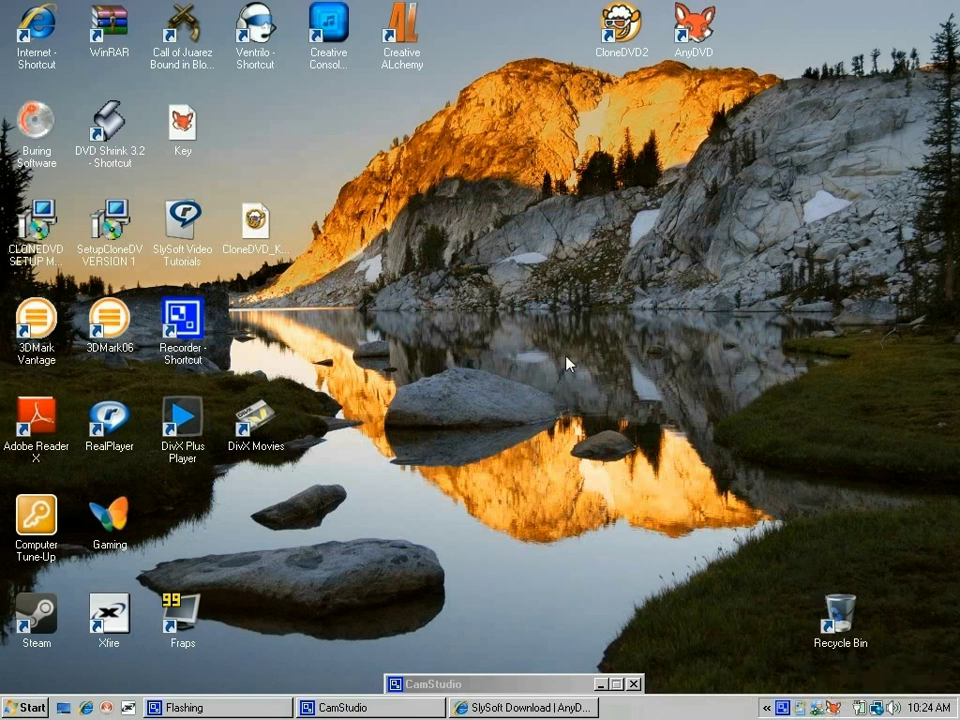
Step: Launch CloneDVD2 from its desktop shortcut to reach the welcome screen
{"action": "double_click", "coordinate": [630, 52]}
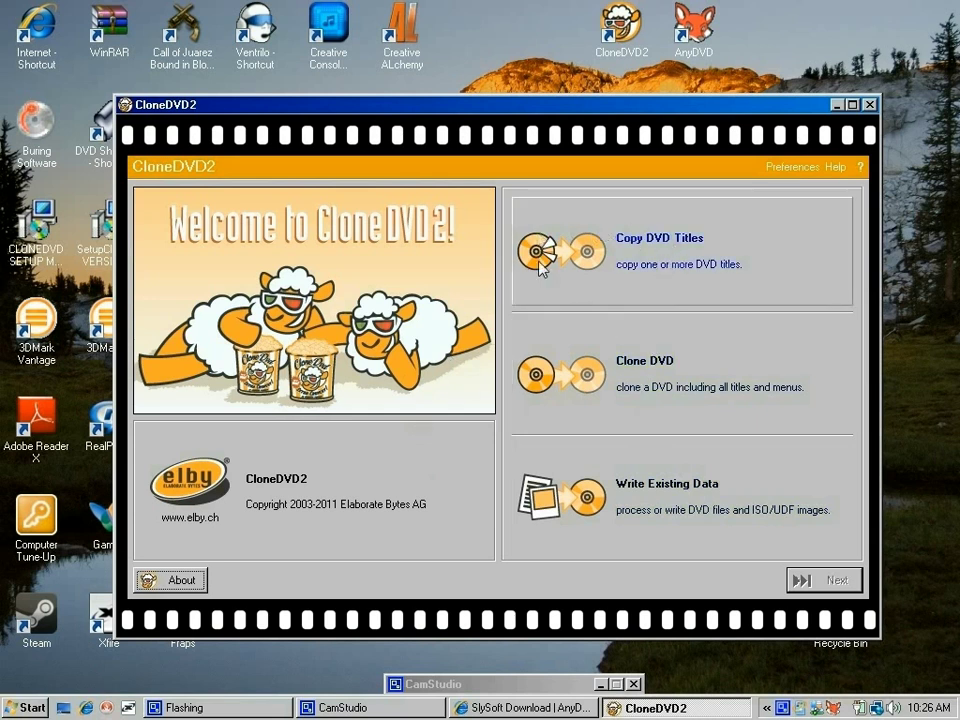
Step: Choose Copy DVD Titles, then check AnyDVD's disc status and close its window
{"action": "left_click", "coordinate": [657, 253]}
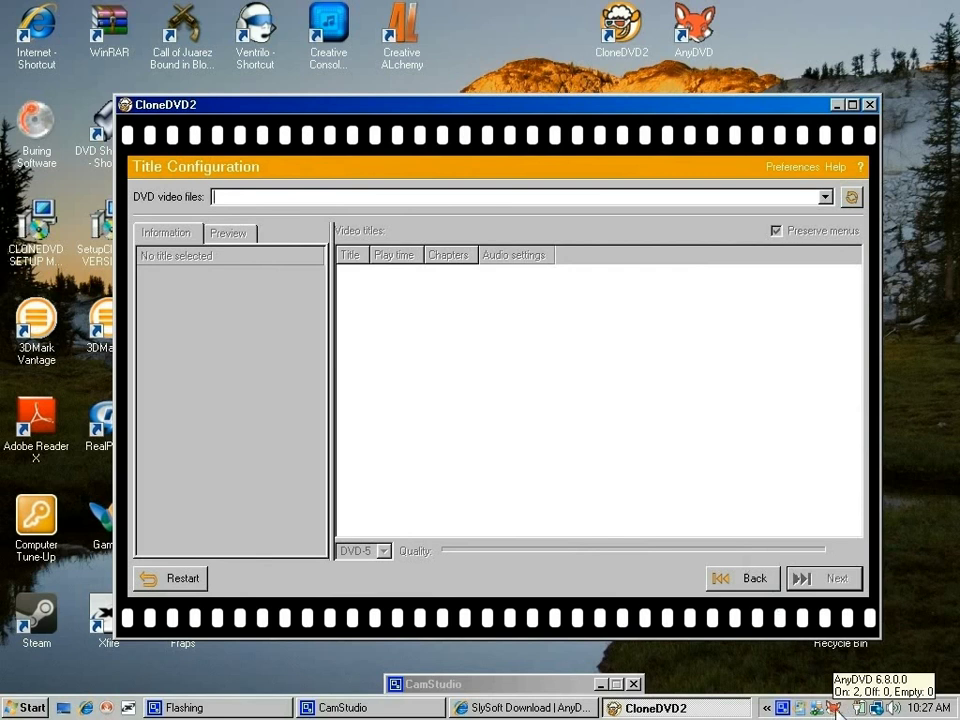
{"action": "double_click", "coordinate": [836, 707]}
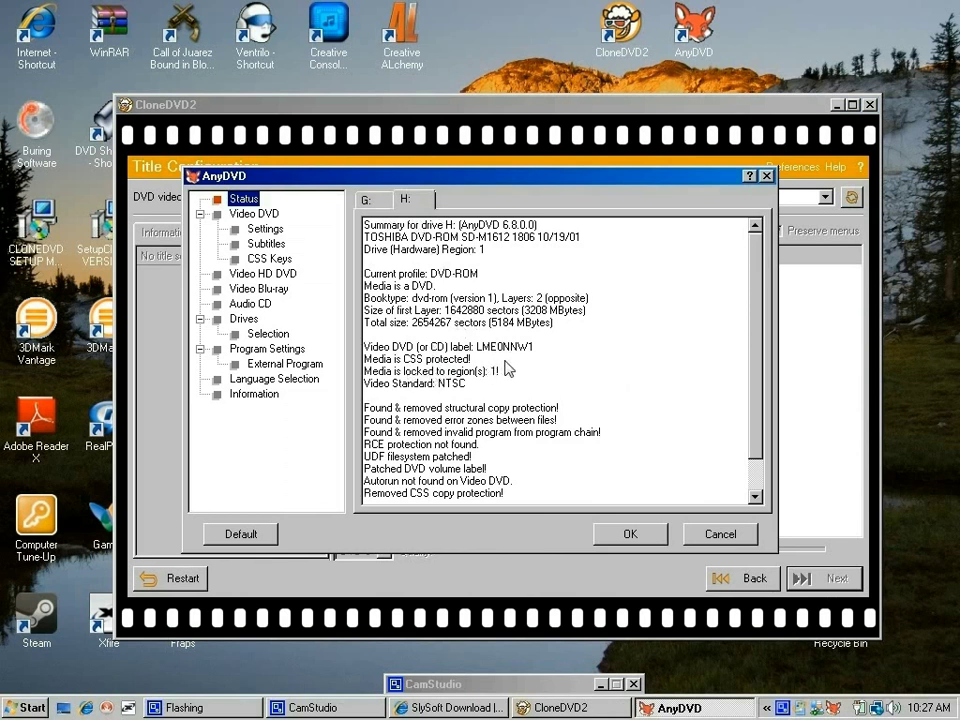
{"action": "left_click", "coordinate": [641, 538]}
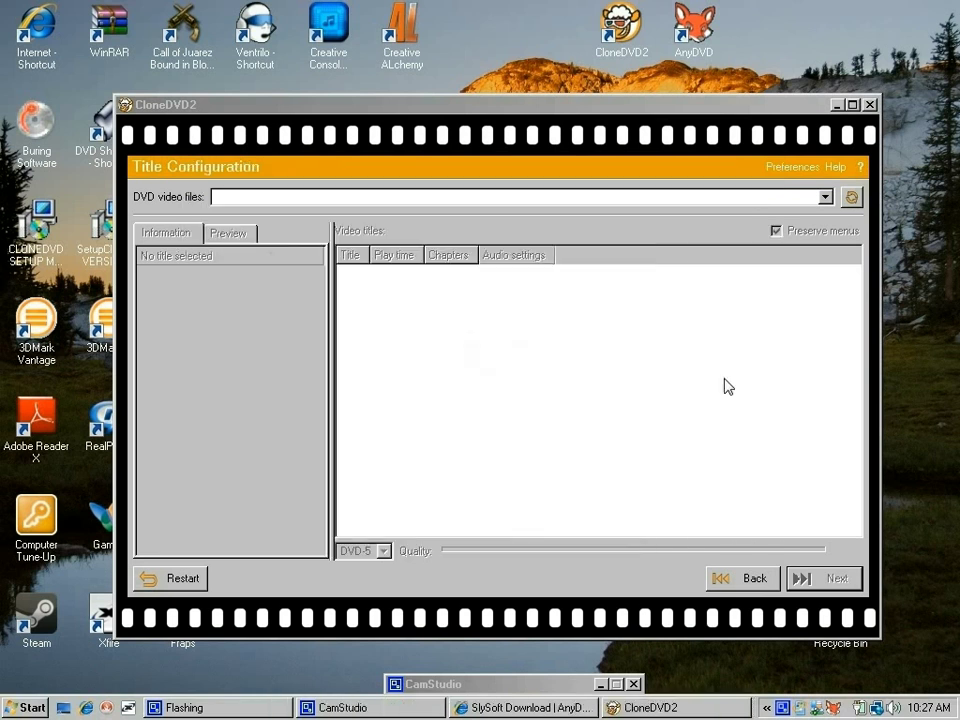
Step: Pick DVD Drive (H:) as the video source and review its titles, with the 1:22:35 movie checked
{"action": "left_click", "coordinate": [851, 197]}
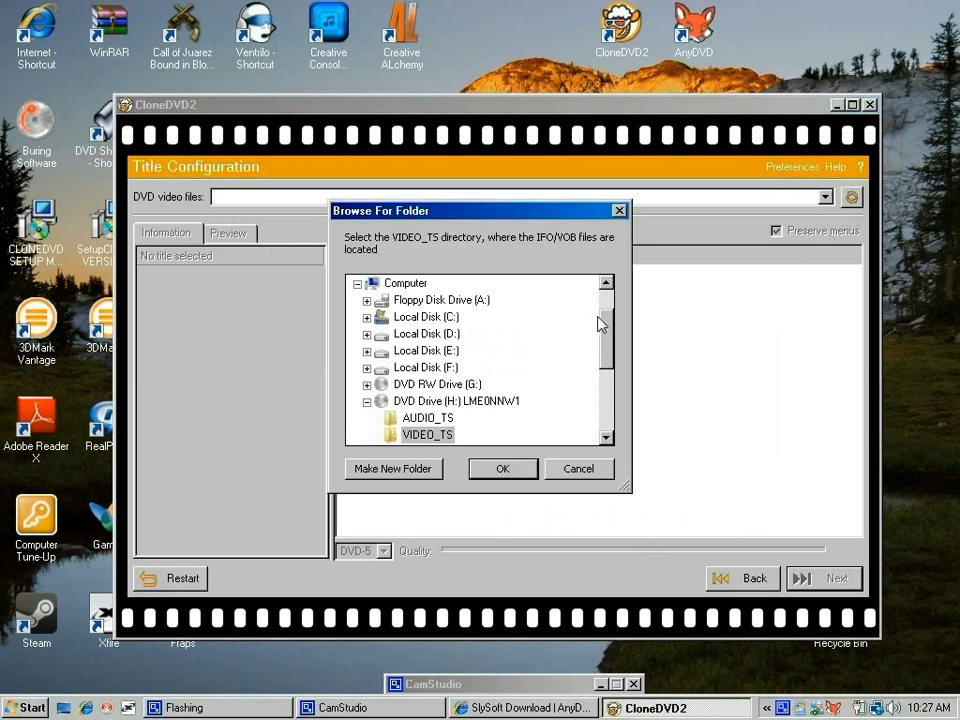
{"action": "left_click_drag", "start_coordinate": [601, 323], "coordinate": [606, 350]}
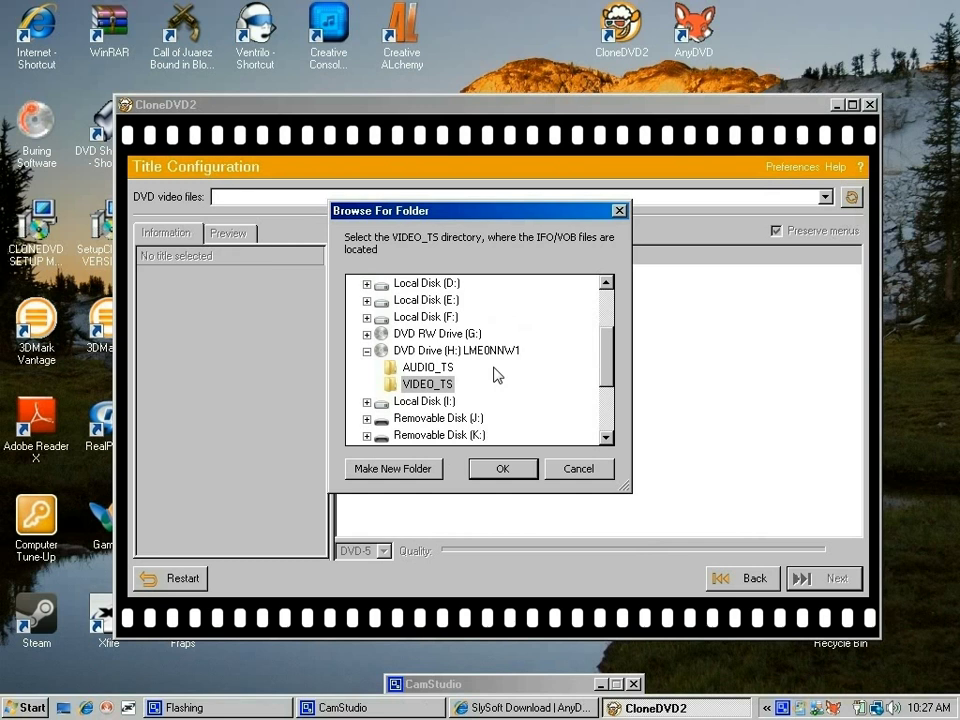
{"action": "left_click", "coordinate": [463, 355]}
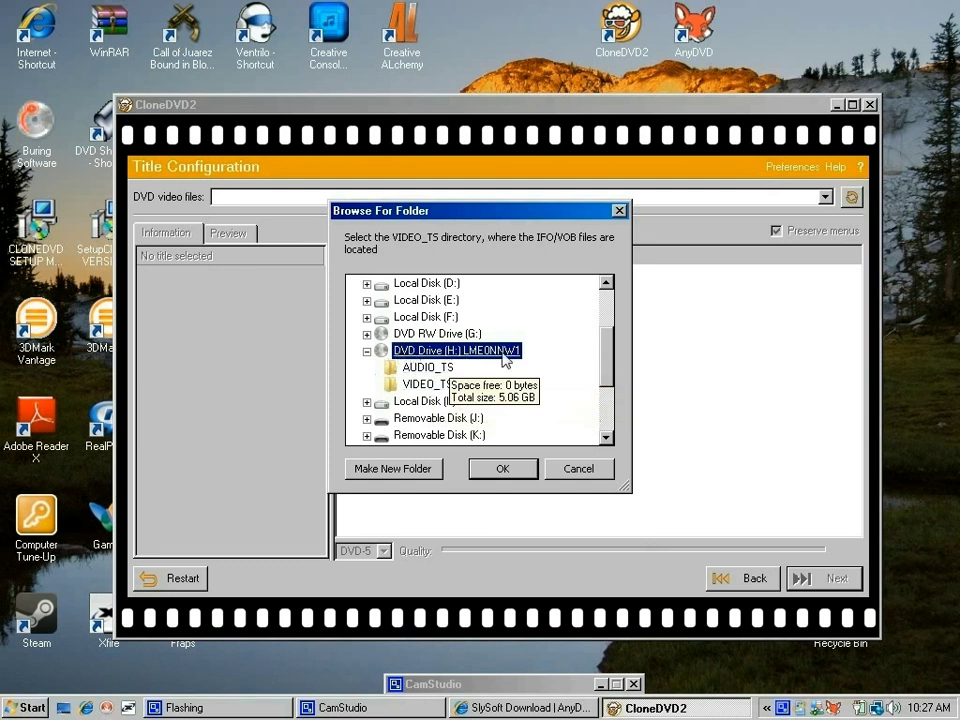
{"action": "left_click", "coordinate": [504, 474]}
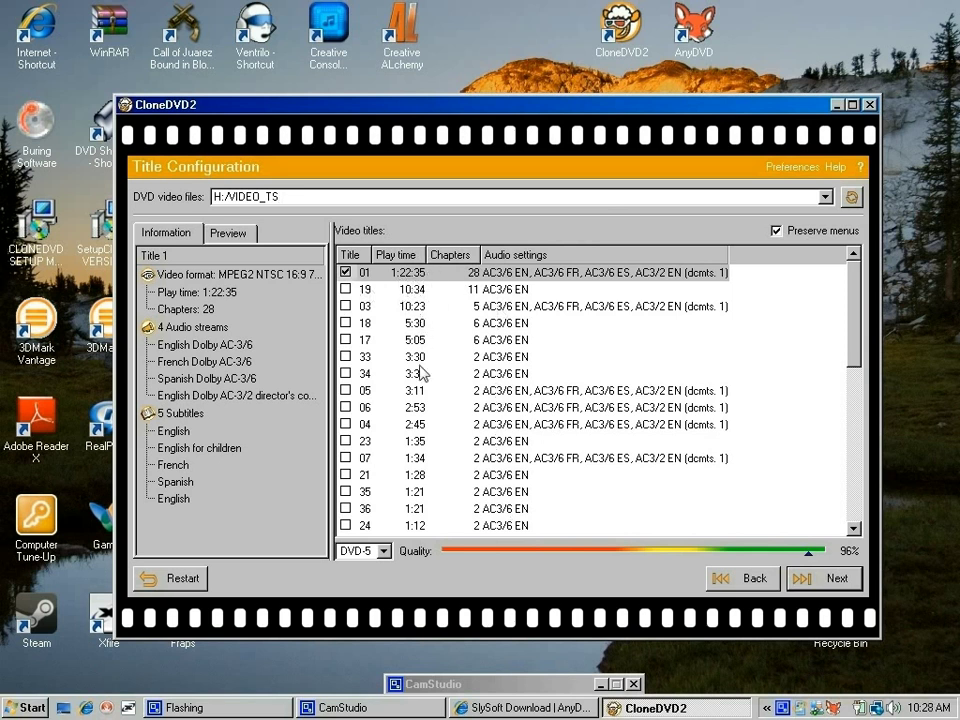
{"action": "scroll", "coordinate": [842, 343], "scroll_direction": "down", "scroll_amount": 5}
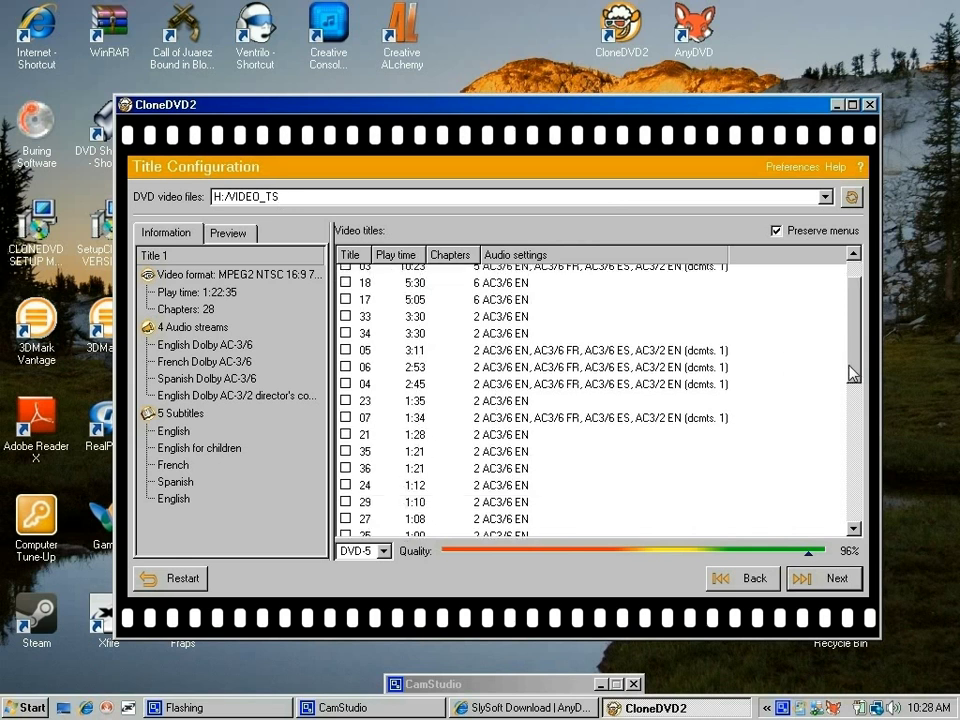
{"action": "scroll", "coordinate": [816, 452], "scroll_direction": "up", "scroll_amount": 5}
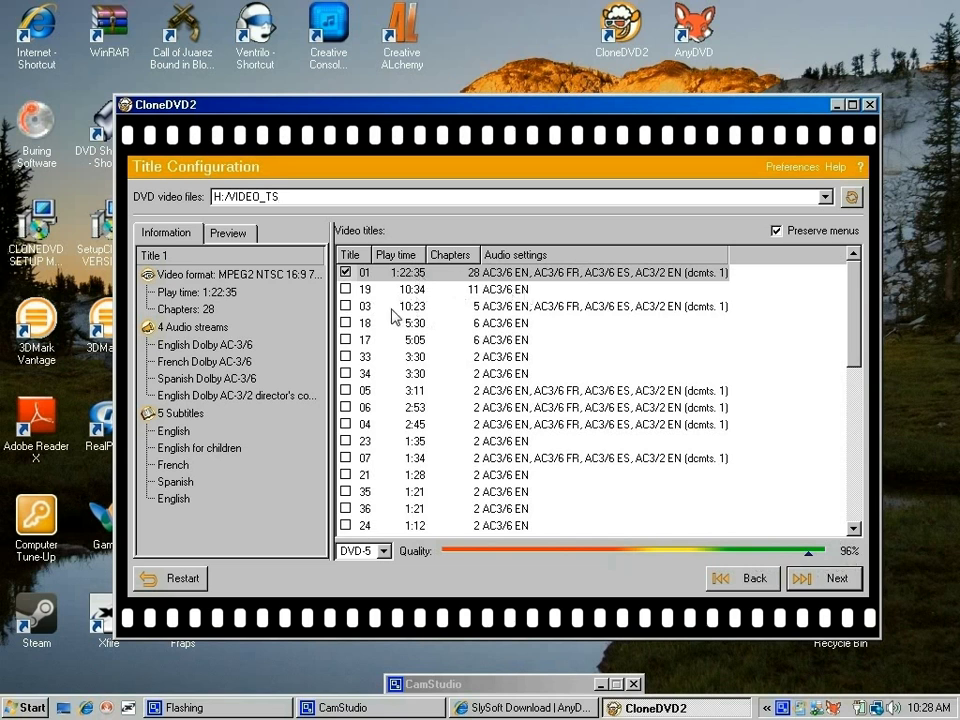
{"action": "left_click", "coordinate": [228, 234]}
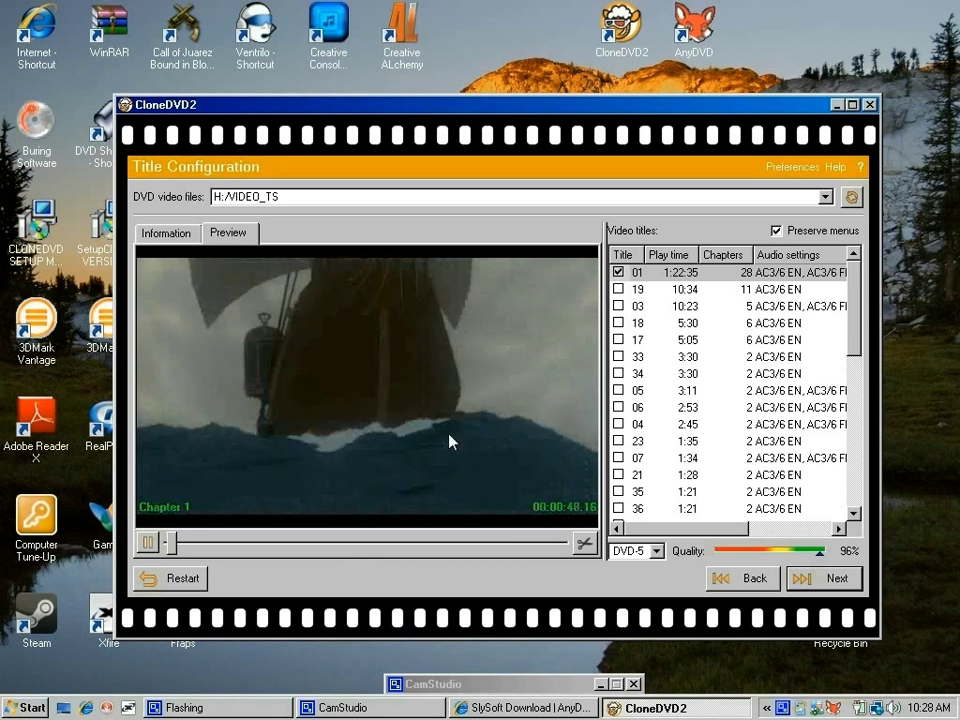
{"action": "left_click", "coordinate": [164, 236]}
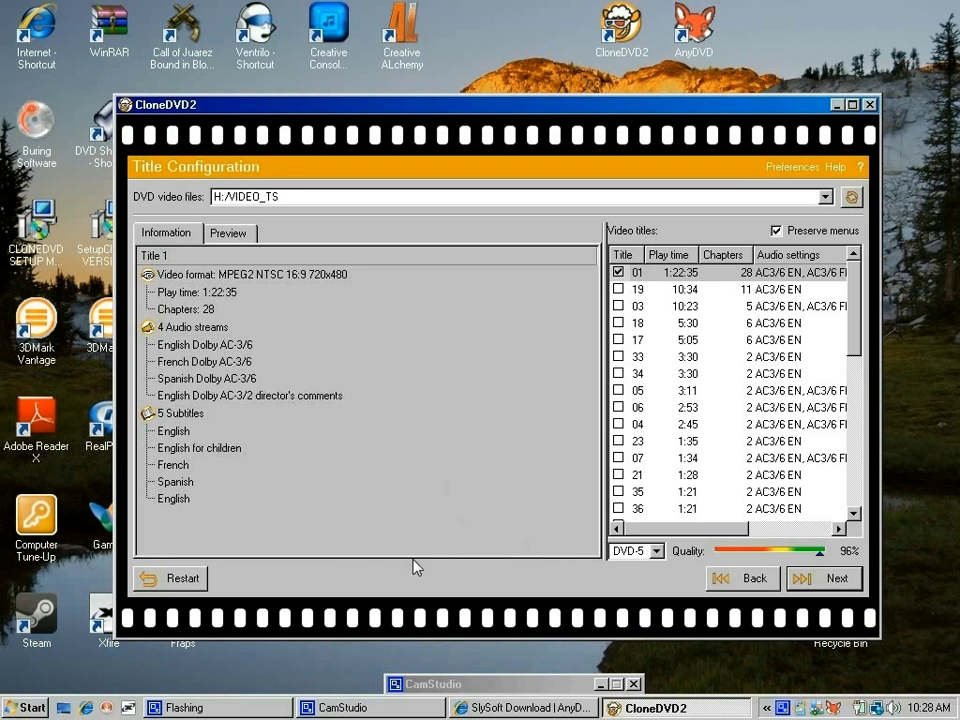
{"action": "left_click", "coordinate": [640, 555]}
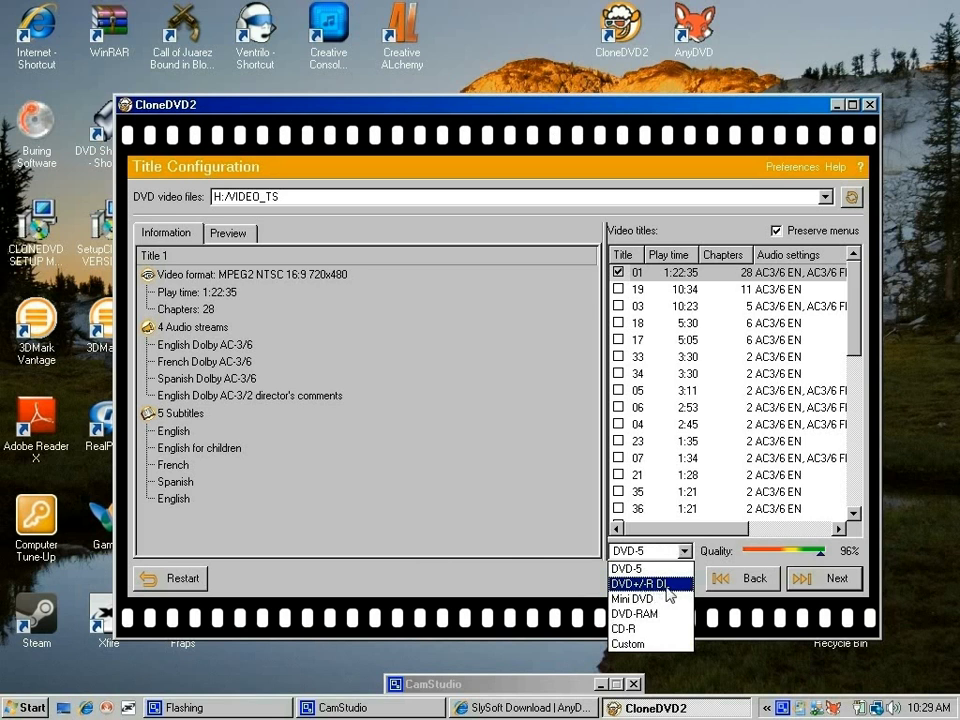
{"action": "left_click", "coordinate": [657, 586]}
{"action": "left_click", "coordinate": [682, 551]}
{"action": "left_click", "coordinate": [647, 598]}
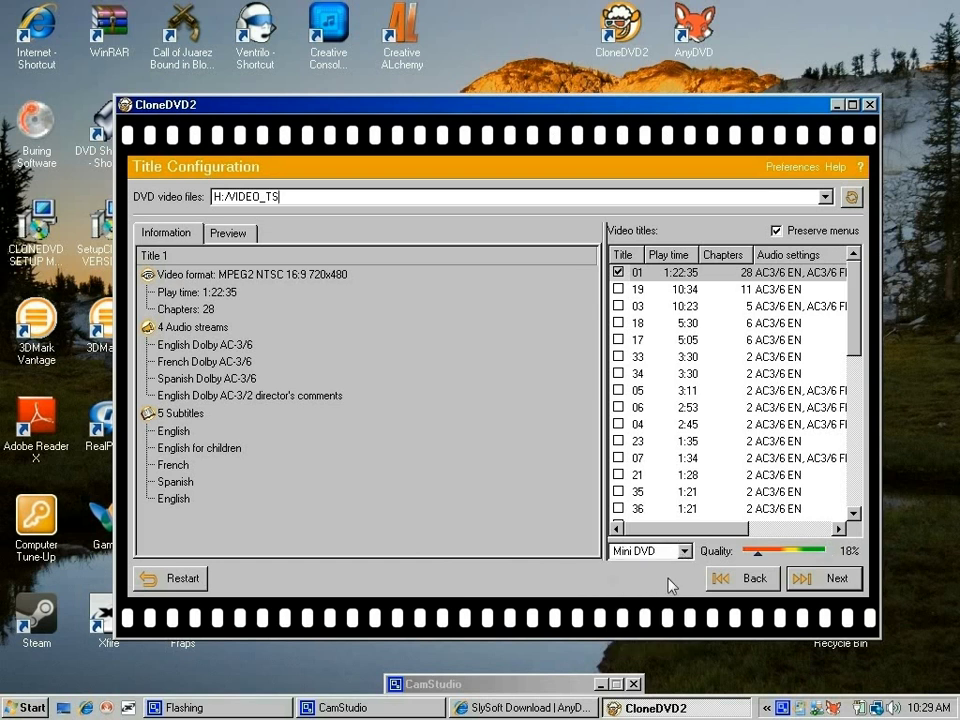
{"action": "left_click", "coordinate": [650, 551]}
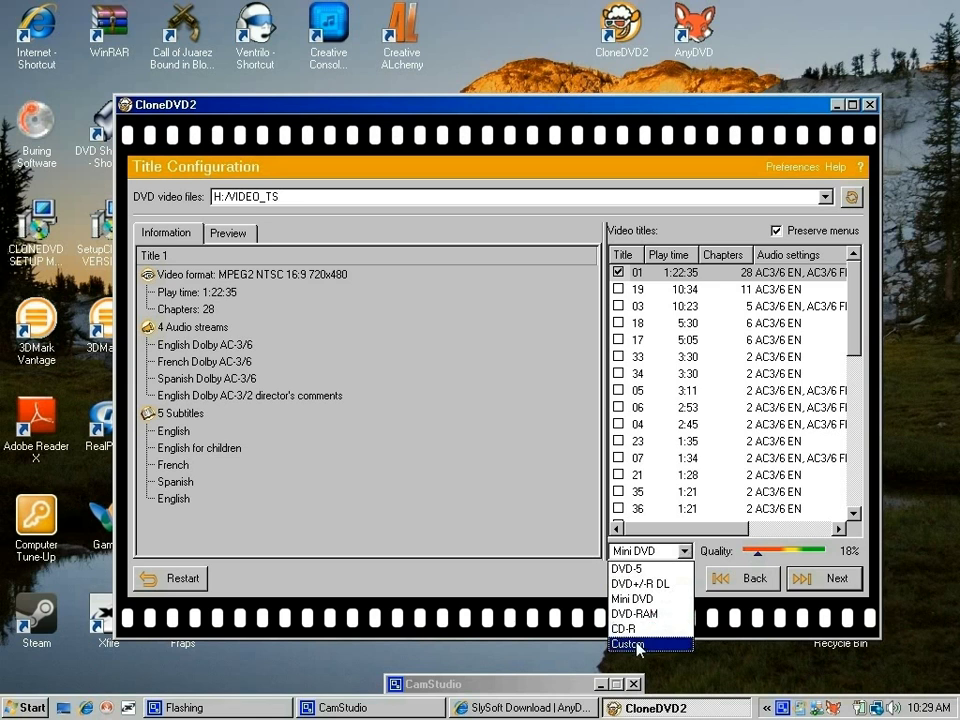
{"action": "left_click", "coordinate": [627, 568]}
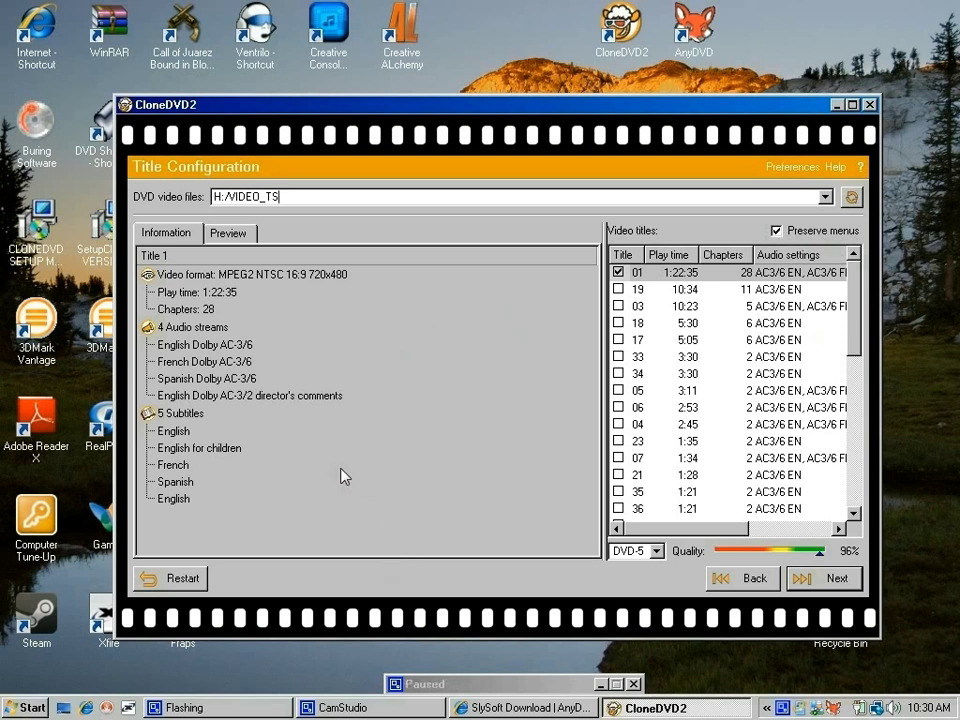
Step: In the audio and subtitle settings, remove the French and Spanish audio tracks
{"action": "left_click", "coordinate": [832, 578]}
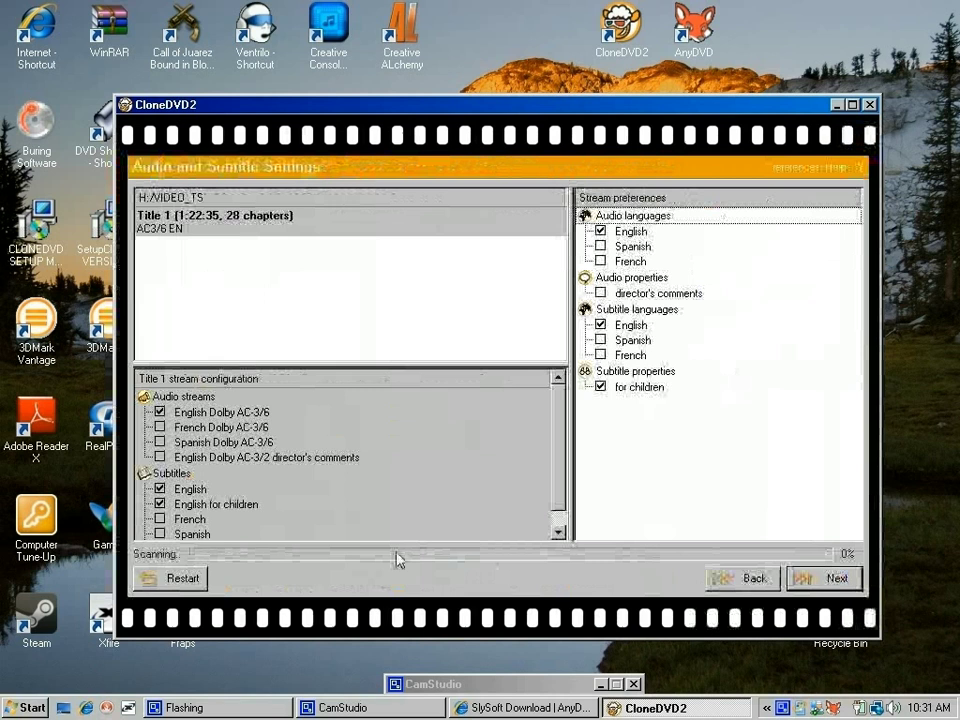
{"action": "left_click", "coordinate": [601, 246]}
{"action": "left_click", "coordinate": [601, 261]}
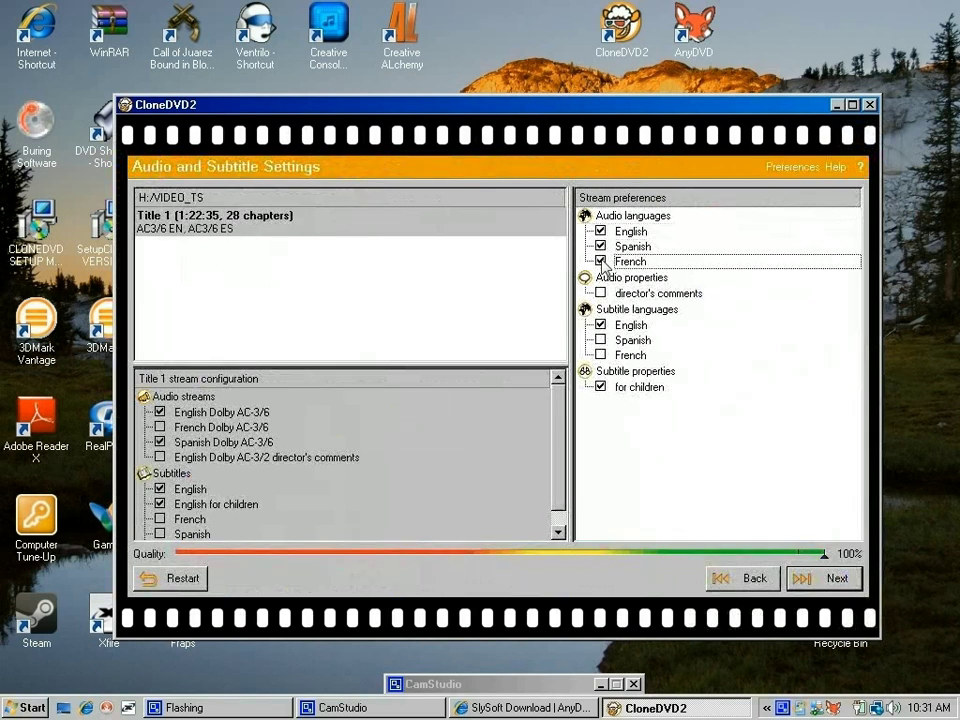
{"action": "left_click", "coordinate": [601, 340]}
{"action": "left_click", "coordinate": [601, 355]}
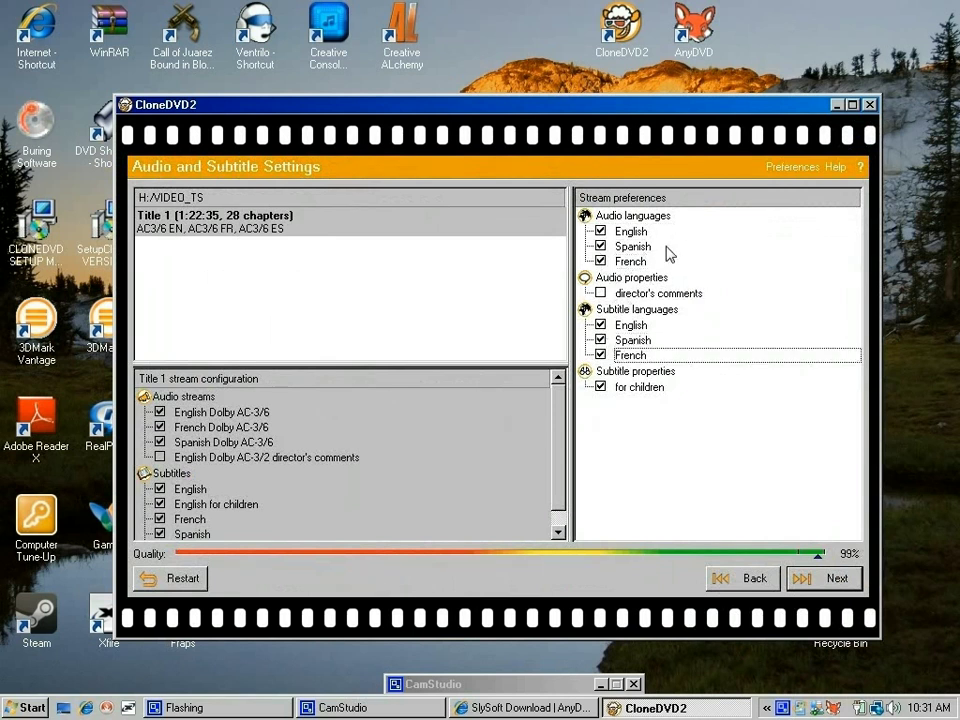
{"action": "left_click", "coordinate": [601, 261]}
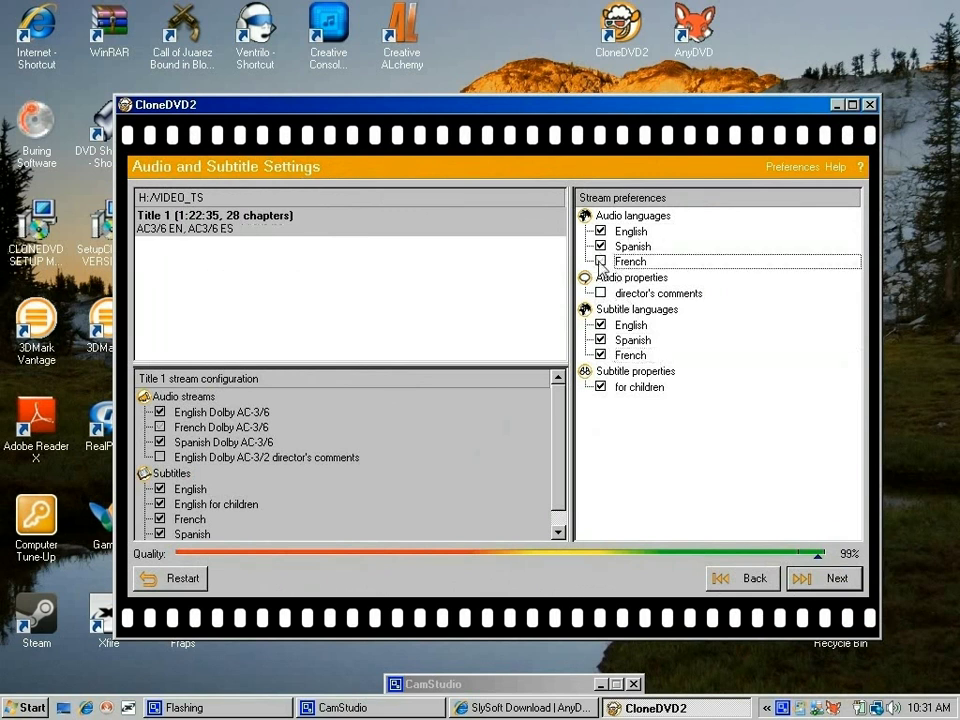
{"action": "left_click", "coordinate": [601, 261]}
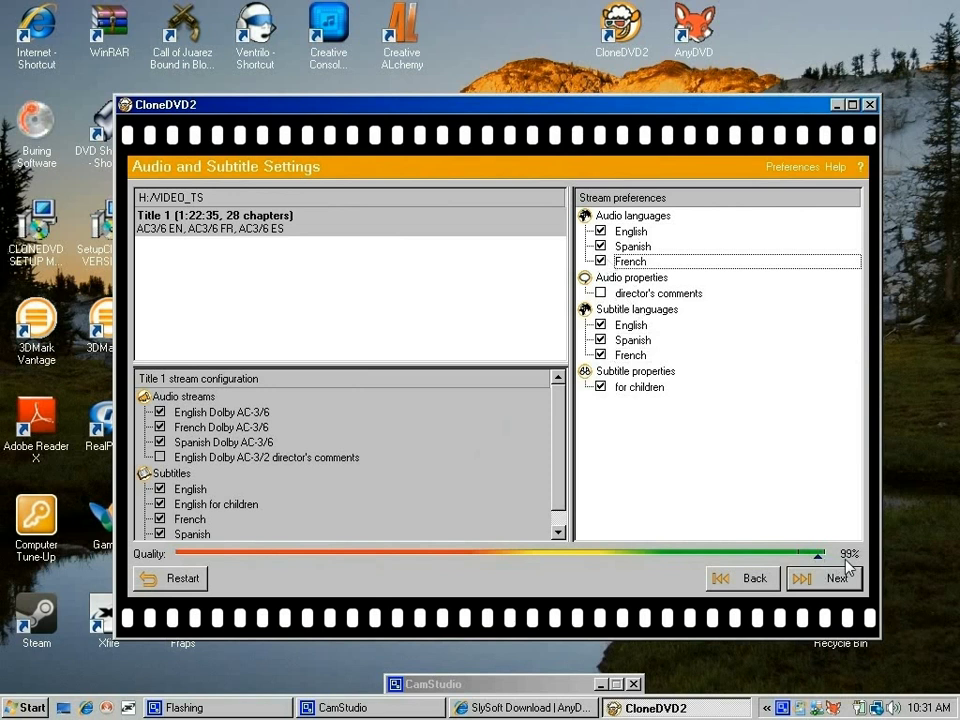
{"action": "left_click", "coordinate": [601, 261]}
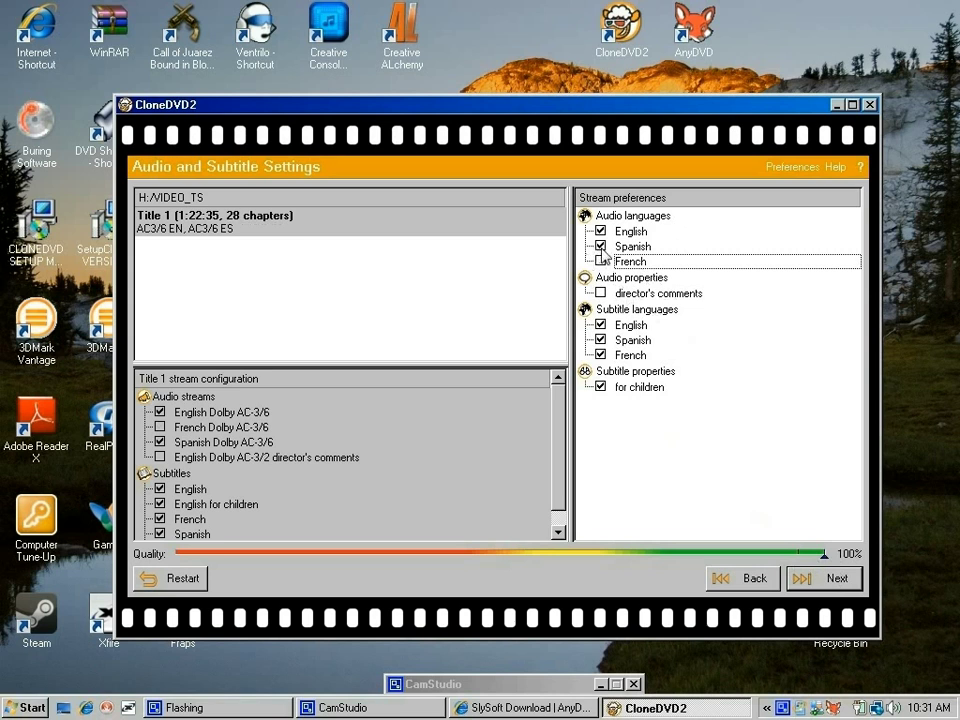
{"action": "left_click", "coordinate": [601, 246]}
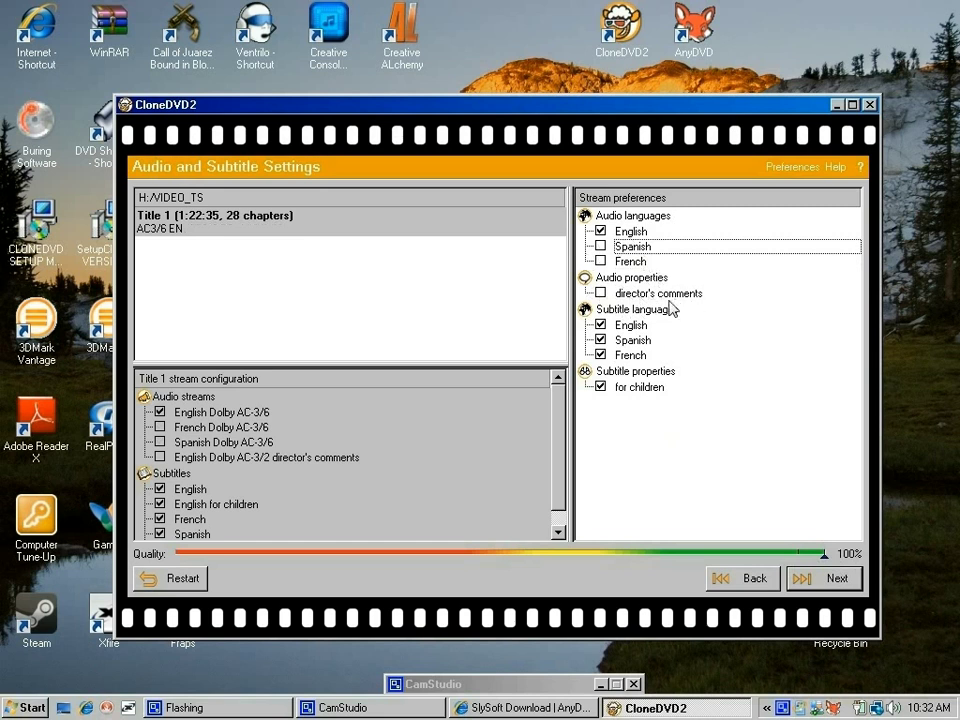
Step: Keep director's comments excluded and drop the French, Spanish and English-for-children subtitles
{"action": "left_click", "coordinate": [601, 293]}
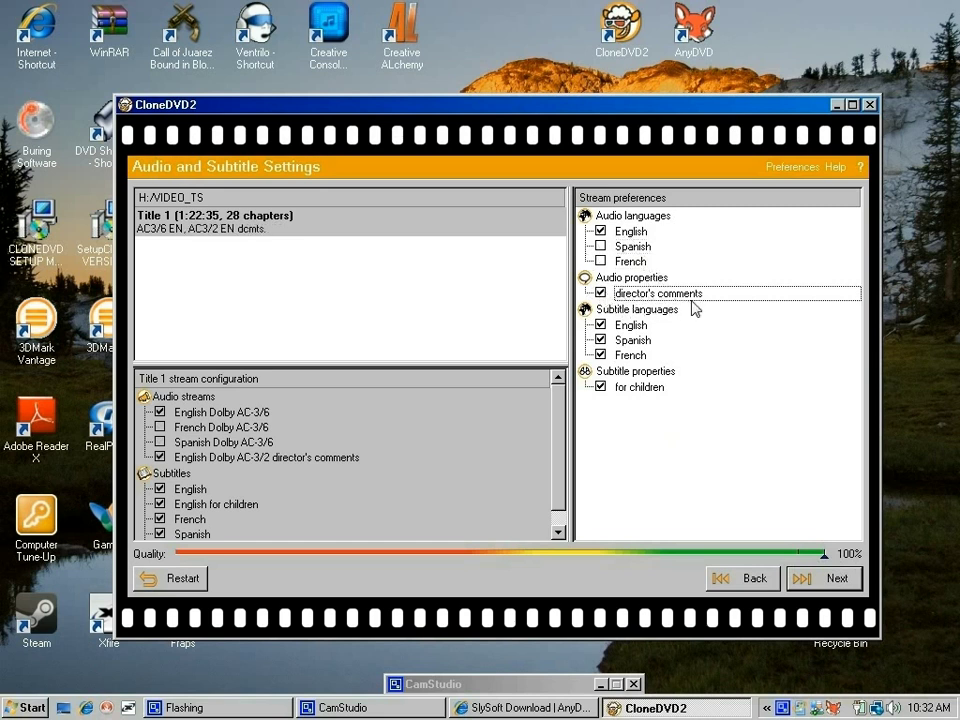
{"action": "left_click", "coordinate": [601, 293]}
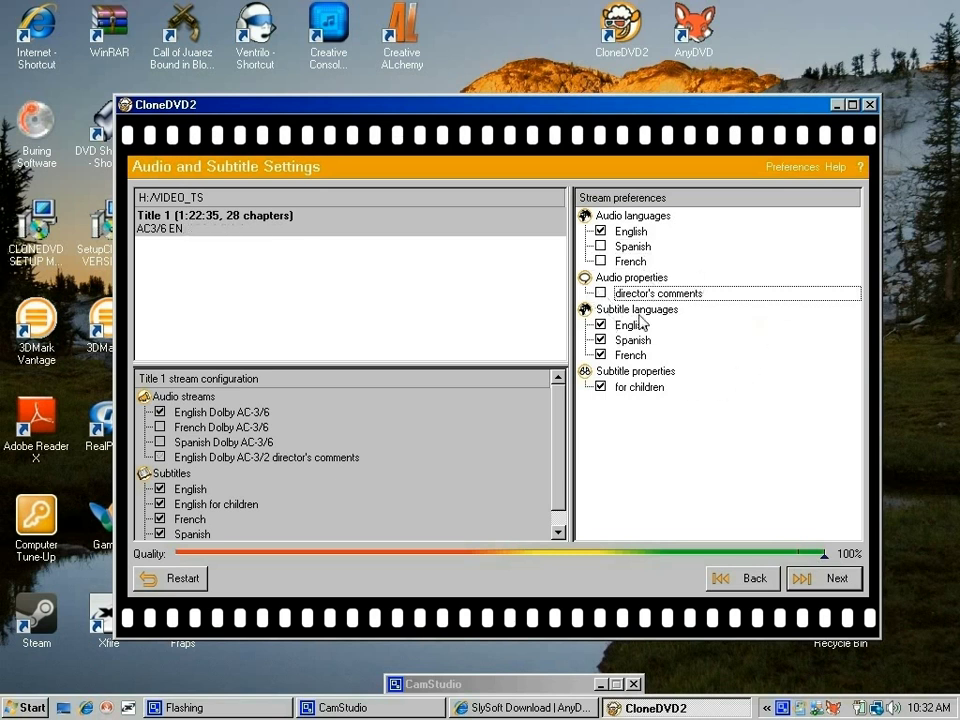
{"action": "left_click", "coordinate": [601, 356]}
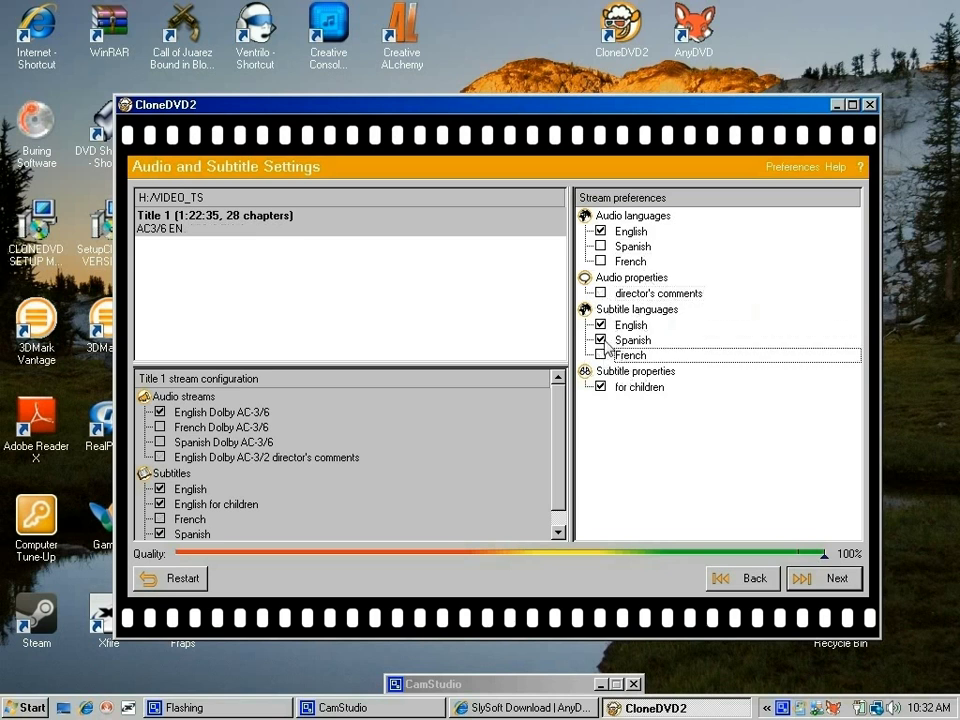
{"action": "left_click", "coordinate": [603, 341]}
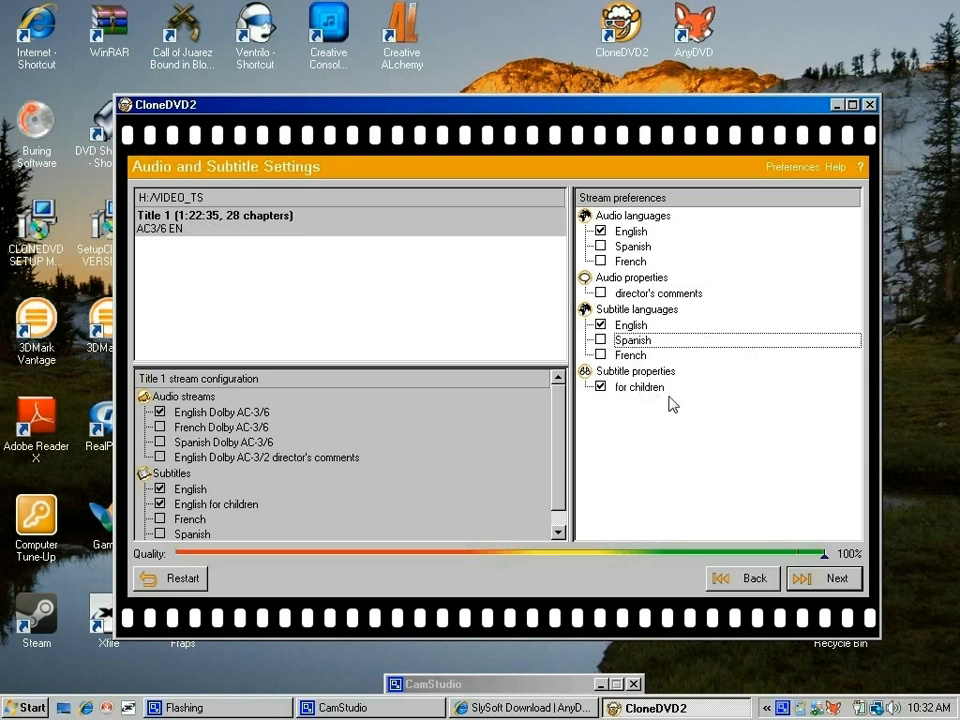
{"action": "left_click", "coordinate": [600, 387]}
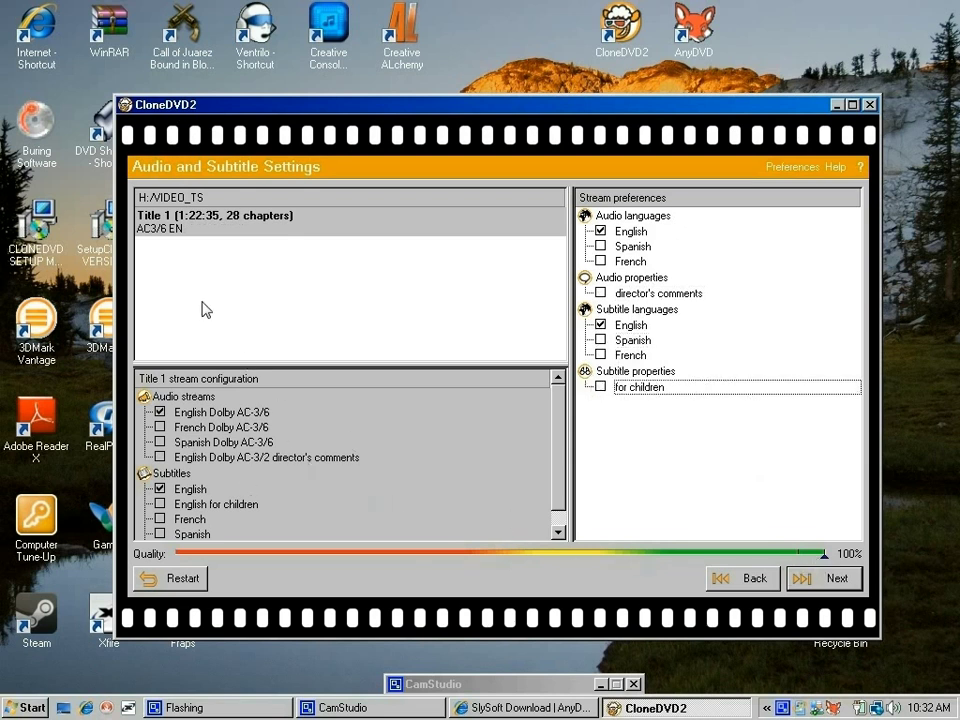
Step: Set the output method to burn directly to the PIONEER DVD-RW DVR-108 (G:) at 8x
{"action": "left_click", "coordinate": [808, 588]}
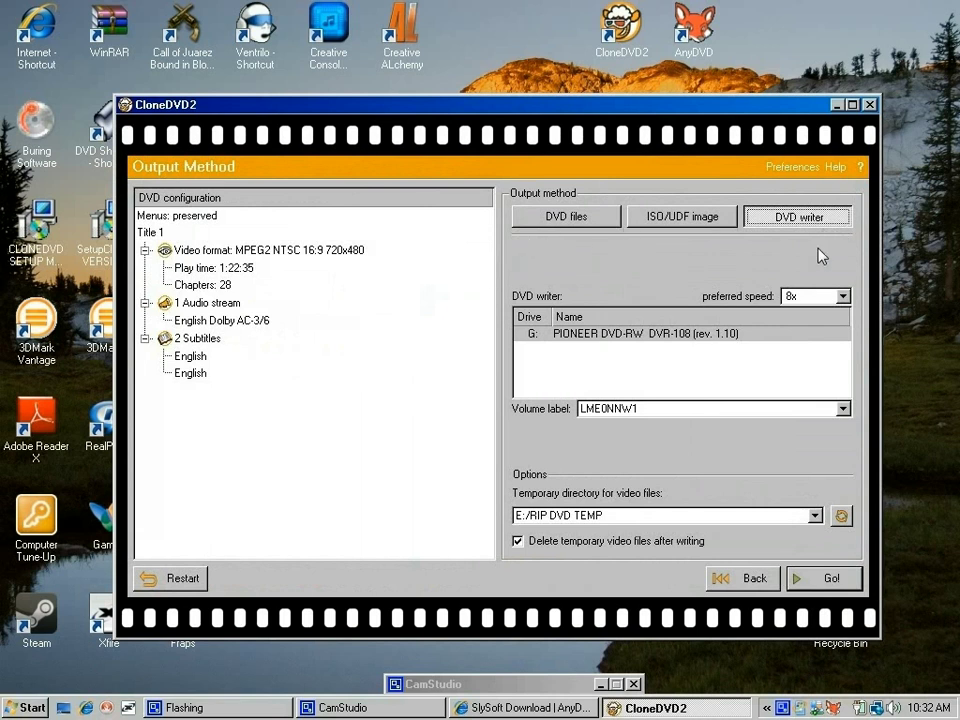
{"action": "left_click", "coordinate": [575, 228]}
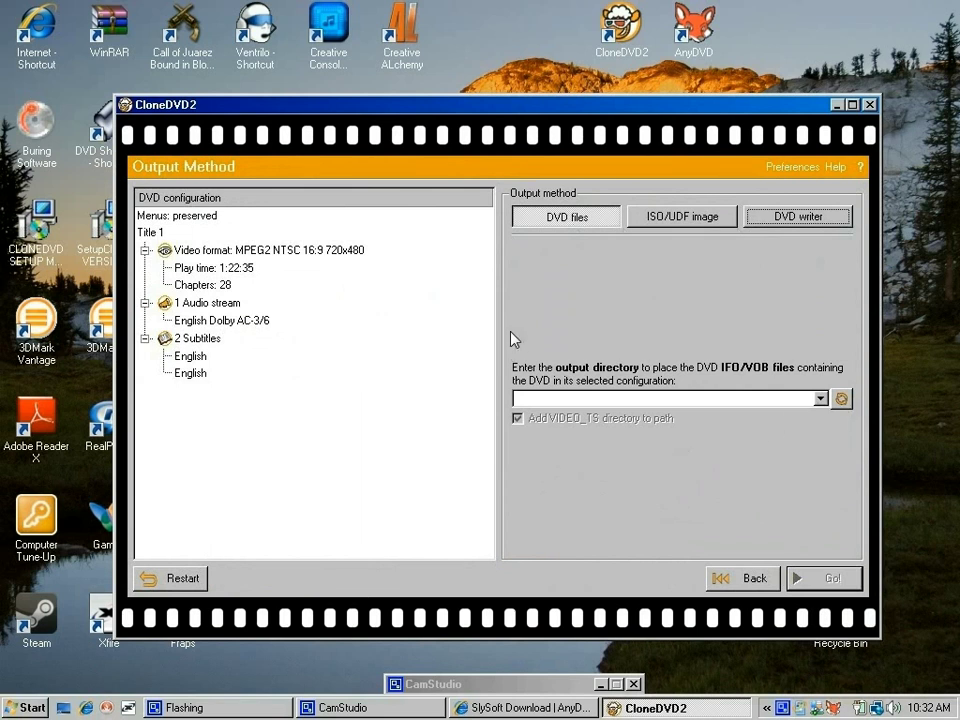
{"action": "left_click", "coordinate": [689, 228]}
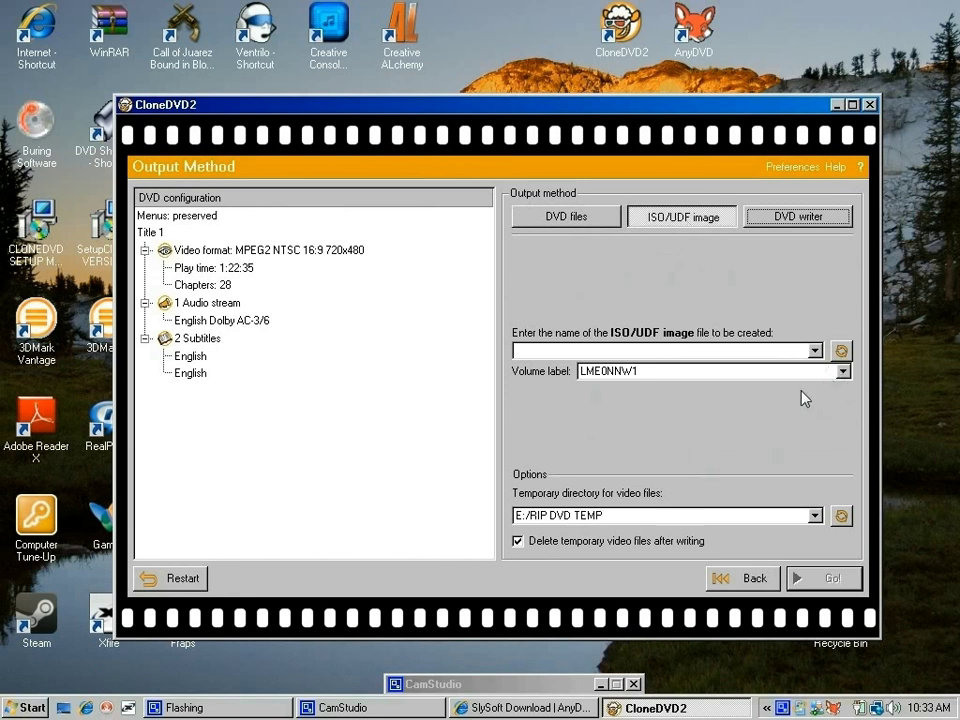
{"action": "left_click", "coordinate": [801, 226]}
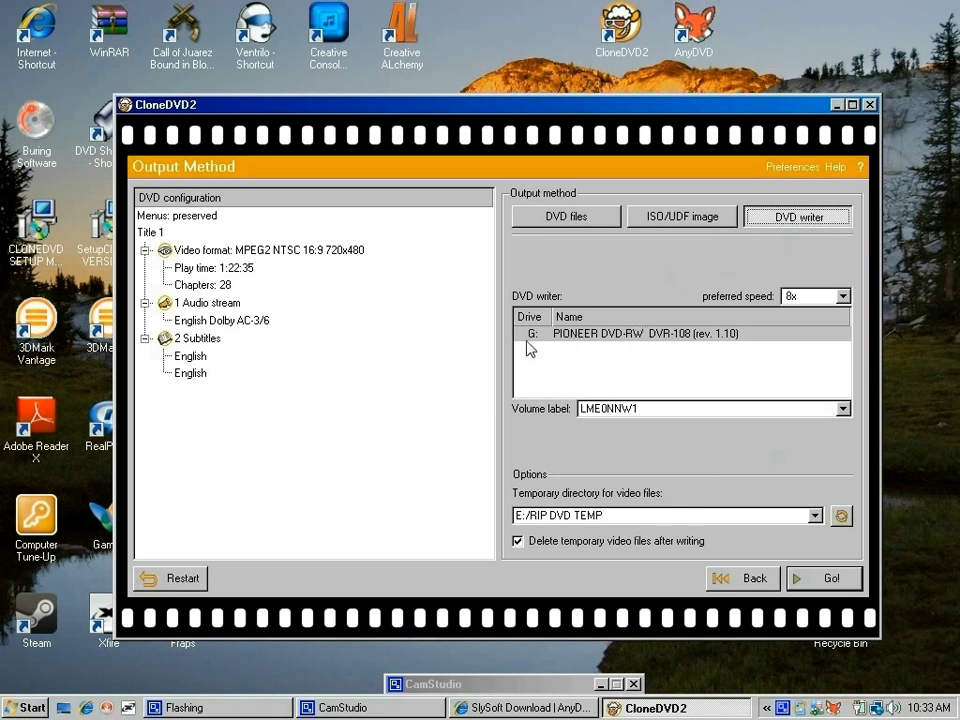
{"action": "left_click", "coordinate": [843, 296]}
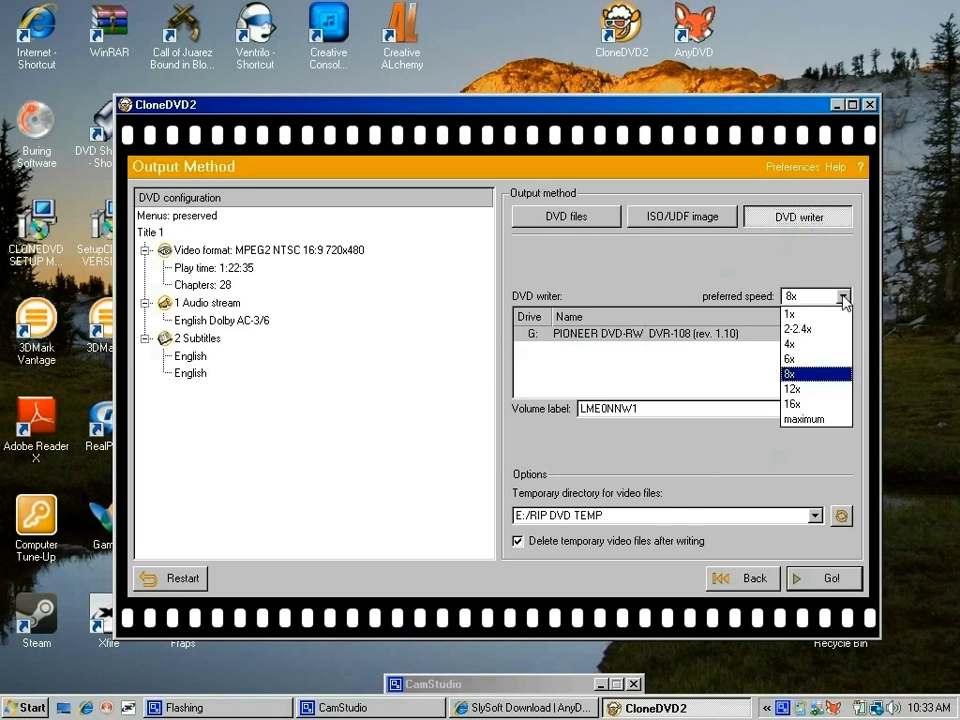
{"action": "left_click", "coordinate": [812, 376]}
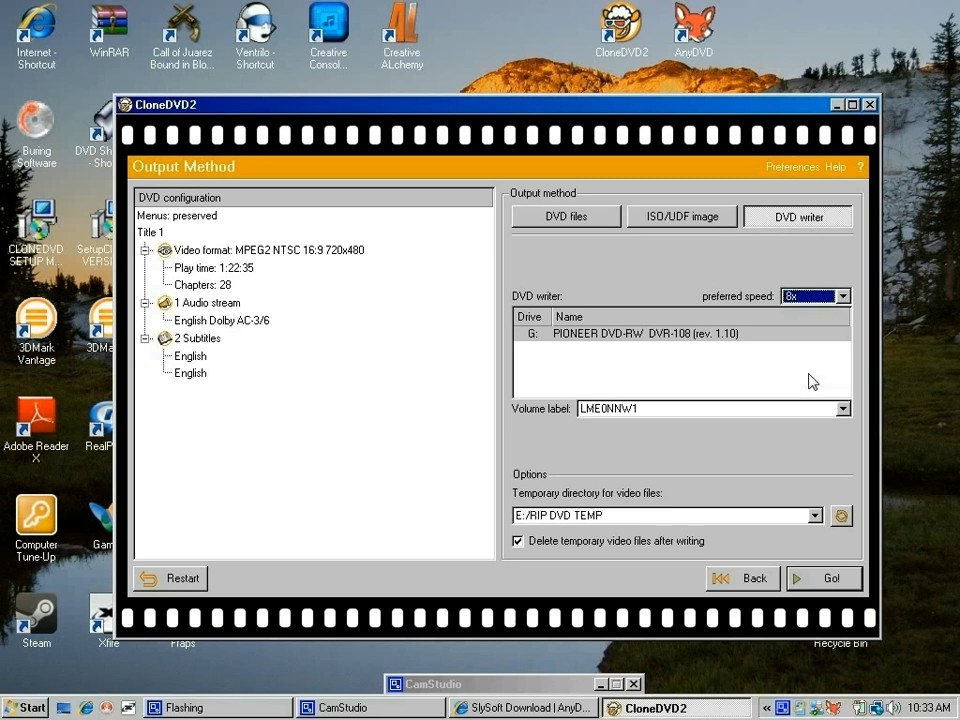
{"action": "left_click", "coordinate": [845, 297]}
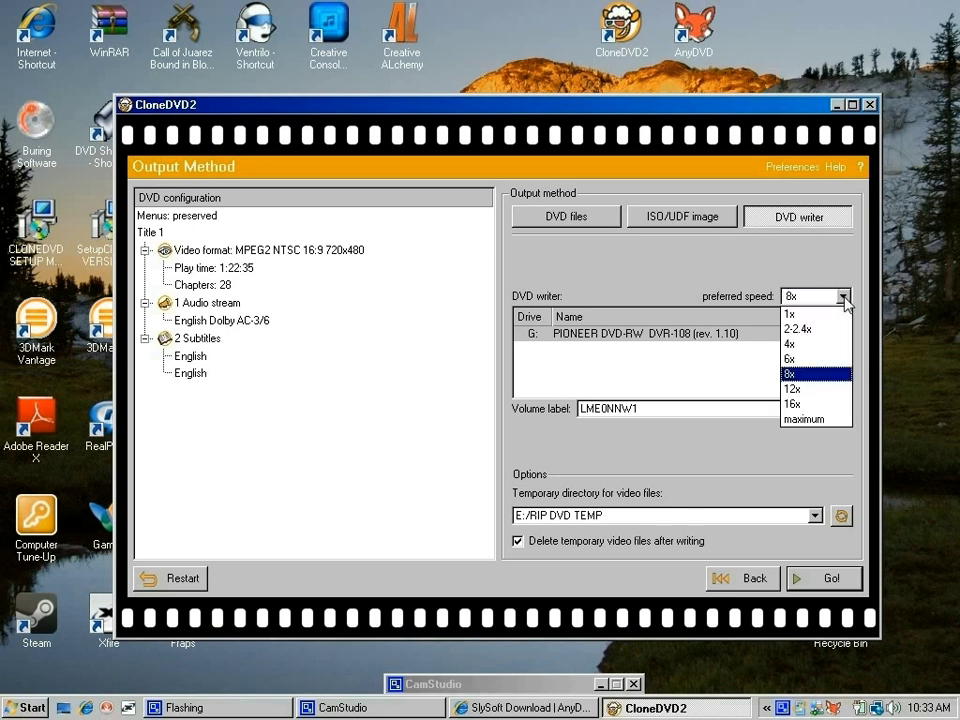
{"action": "left_click", "coordinate": [800, 378]}
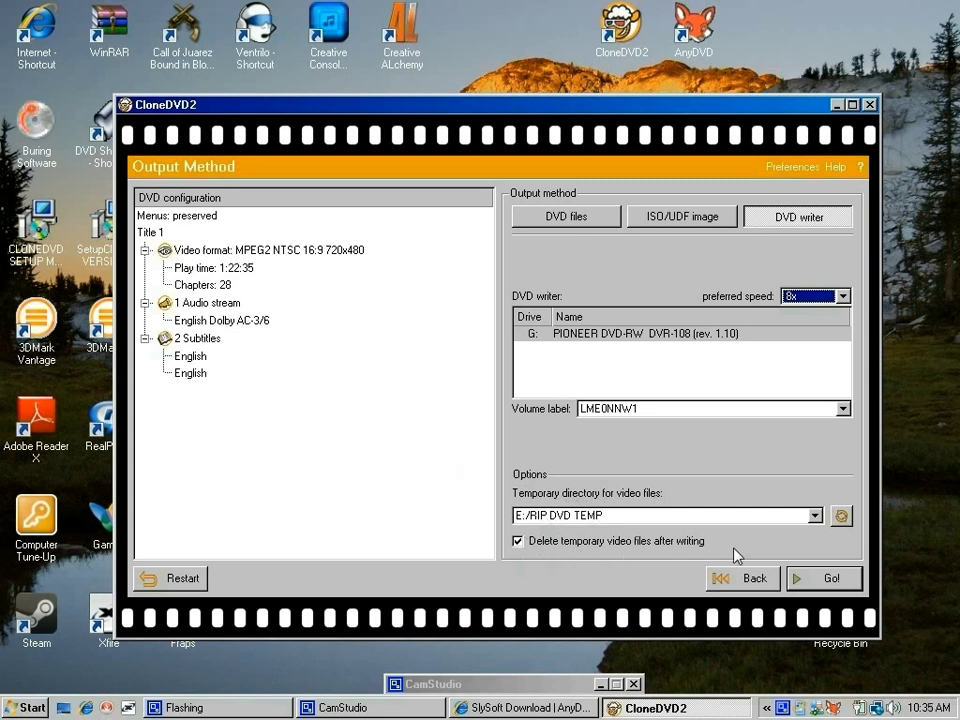
{"action": "left_click", "coordinate": [518, 541]}
Step: Start the burn with Go! and check the Summary, Snapshot and Log tabs during processing
{"action": "left_click", "coordinate": [817, 582]}
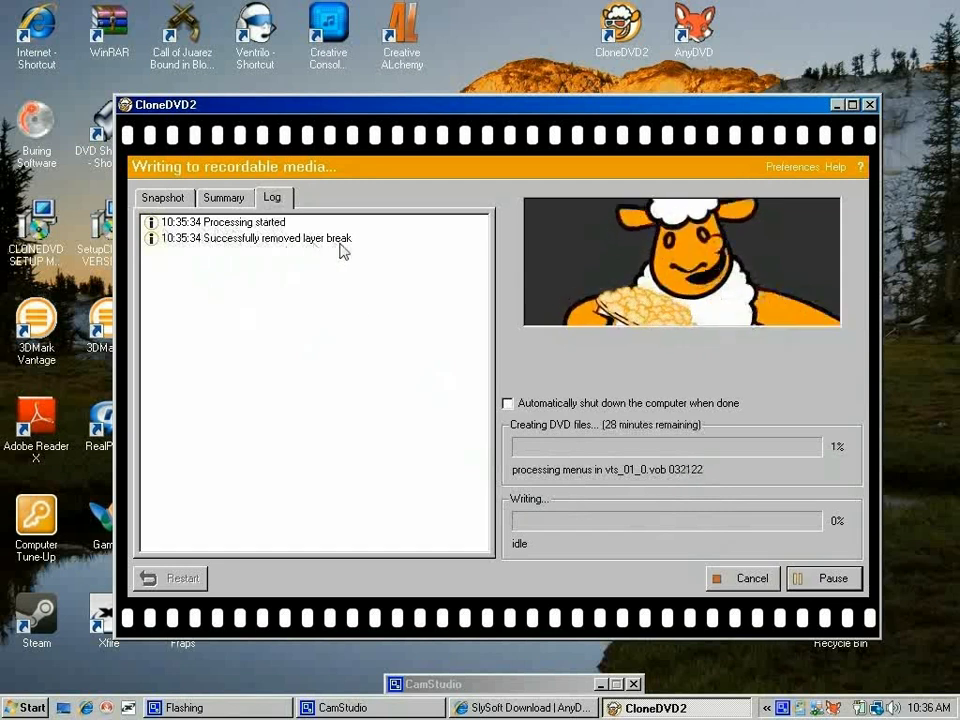
{"action": "left_click", "coordinate": [234, 202]}
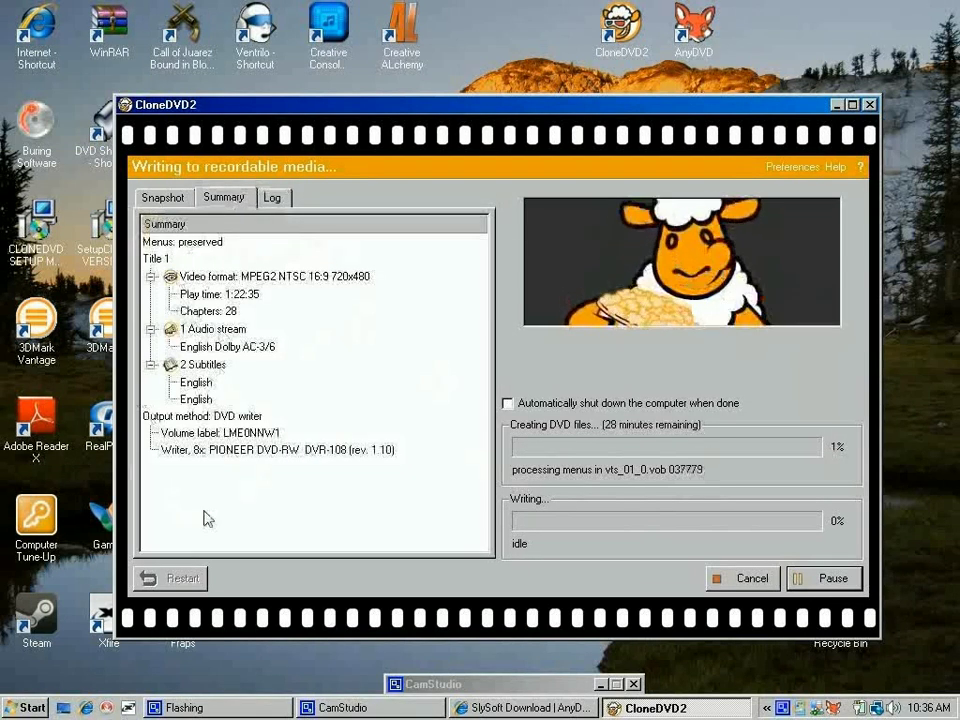
{"action": "left_click", "coordinate": [166, 199]}
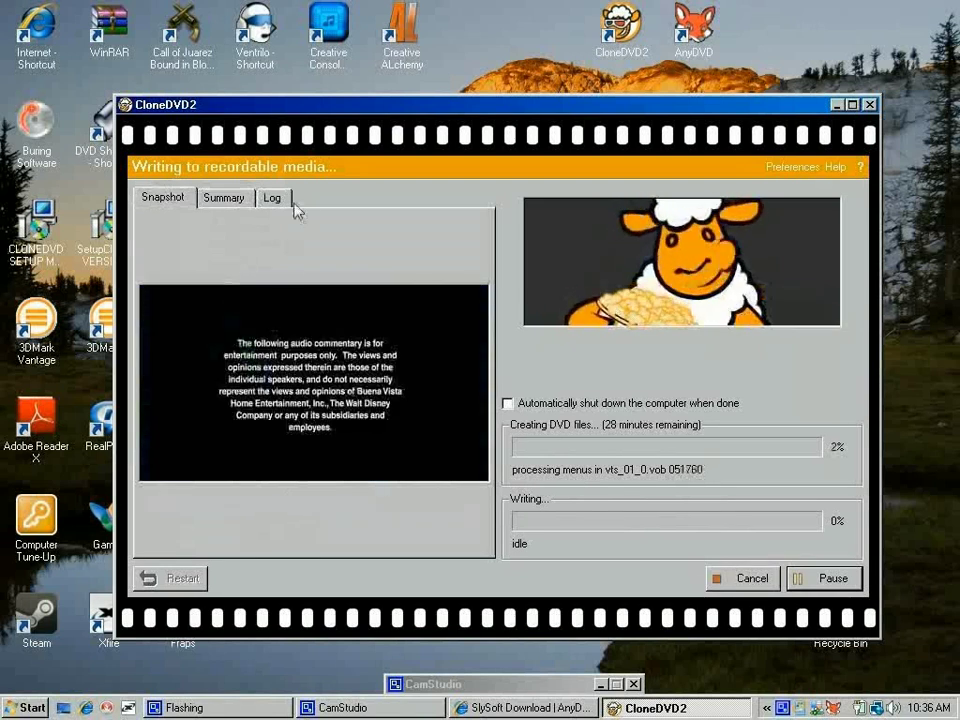
{"action": "left_click", "coordinate": [273, 200]}
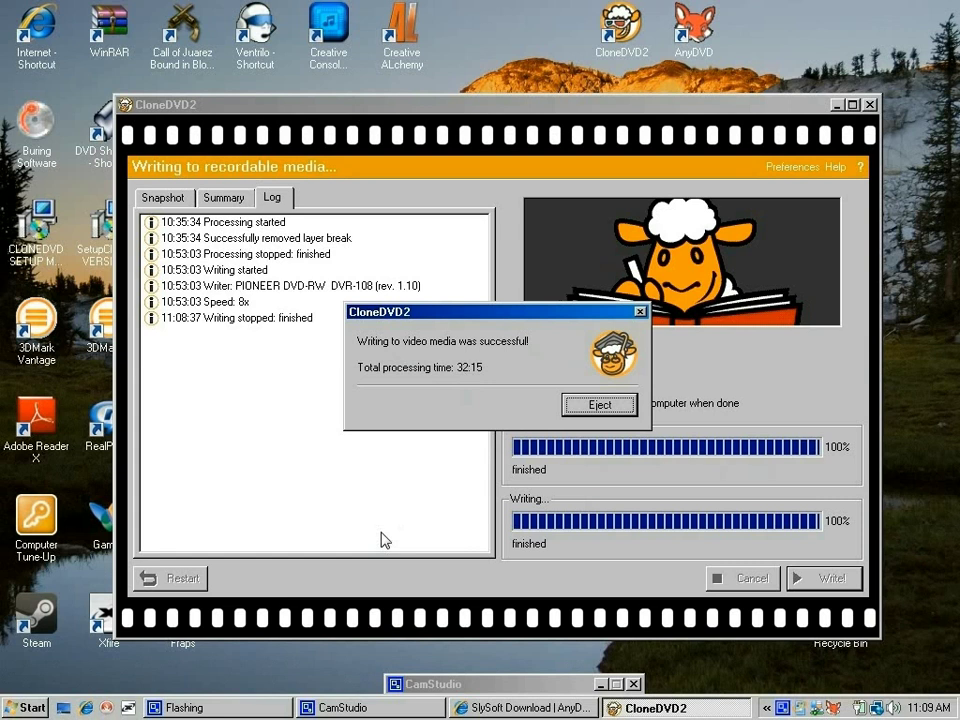
Step: Dismiss the copy-complete message with Eject so the finished DVD comes out of the drive
{"action": "left_click", "coordinate": [600, 412]}
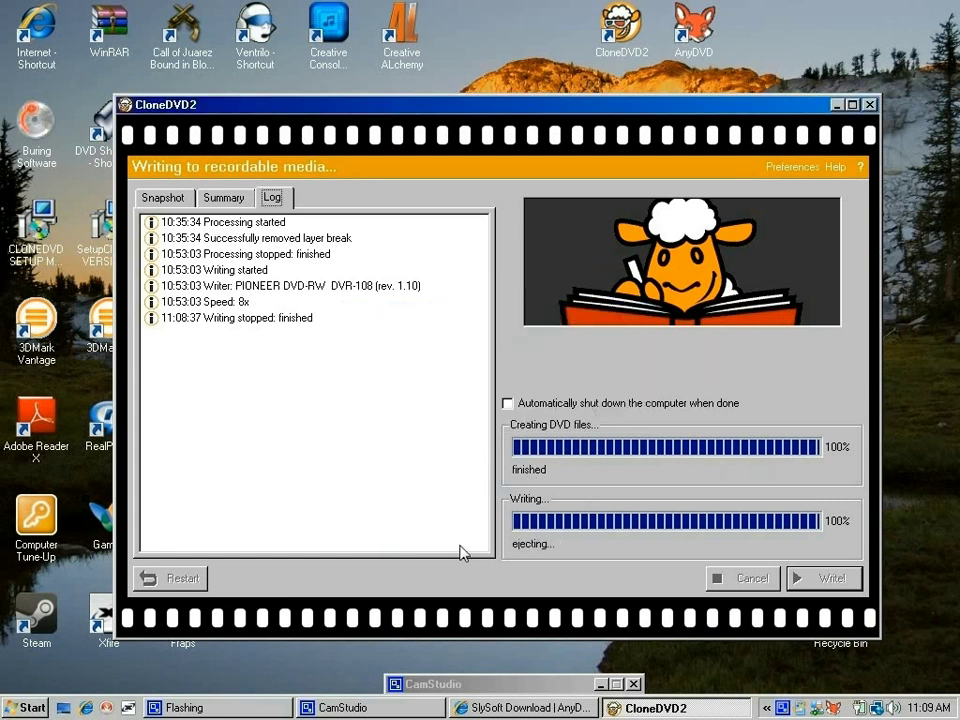